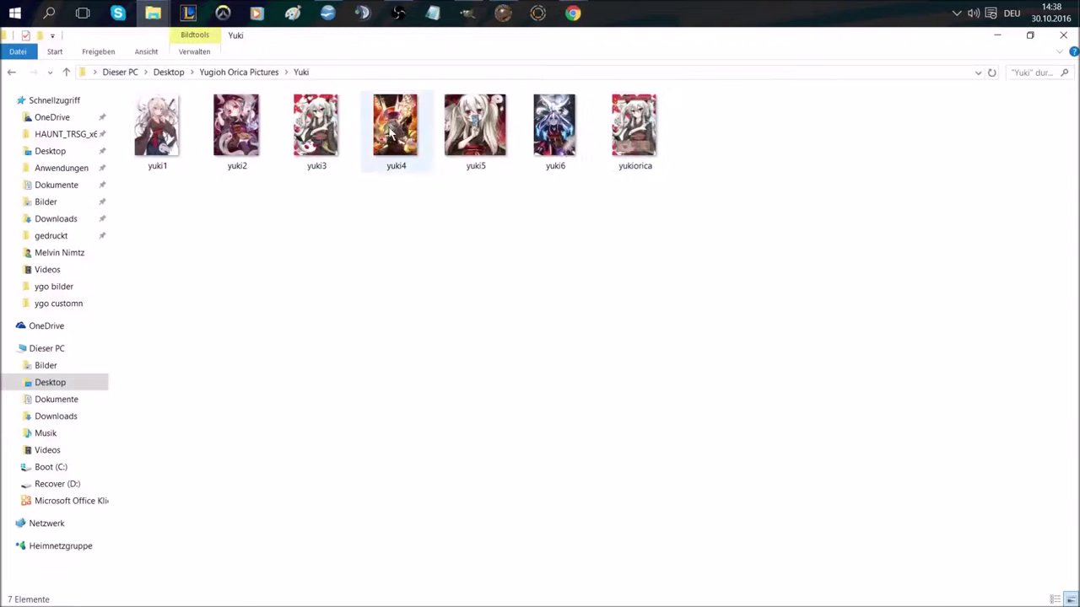
# Review the yuki6 artwork, the Ghost Ogre & Snow Rabbit card page, and the TCG fonts, card, attribute and star resources in the browser.
pyautogui.click(553, 135)
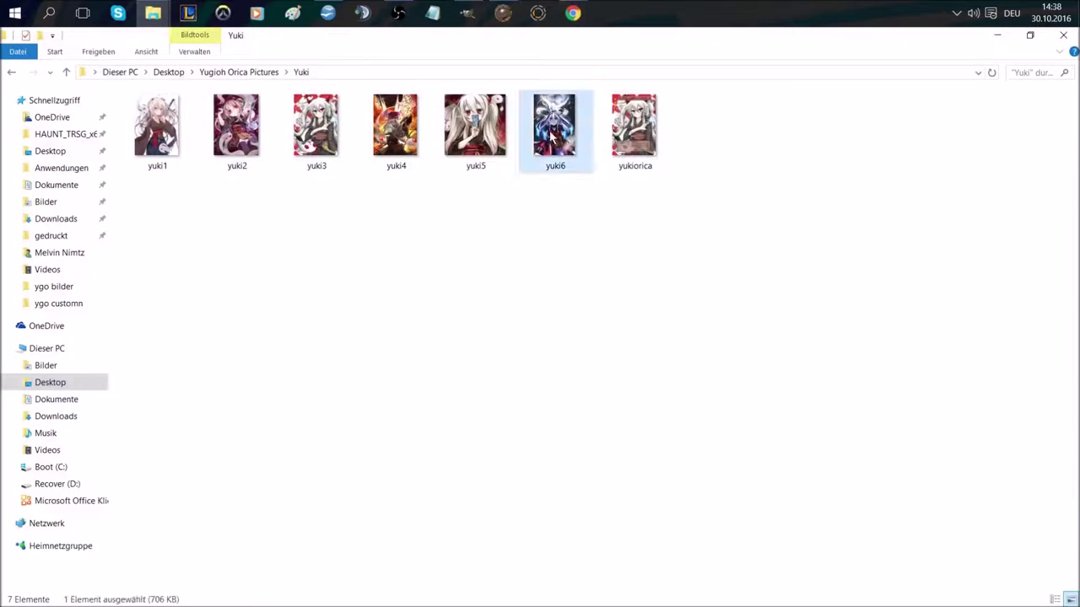
pyautogui.click(997, 36)
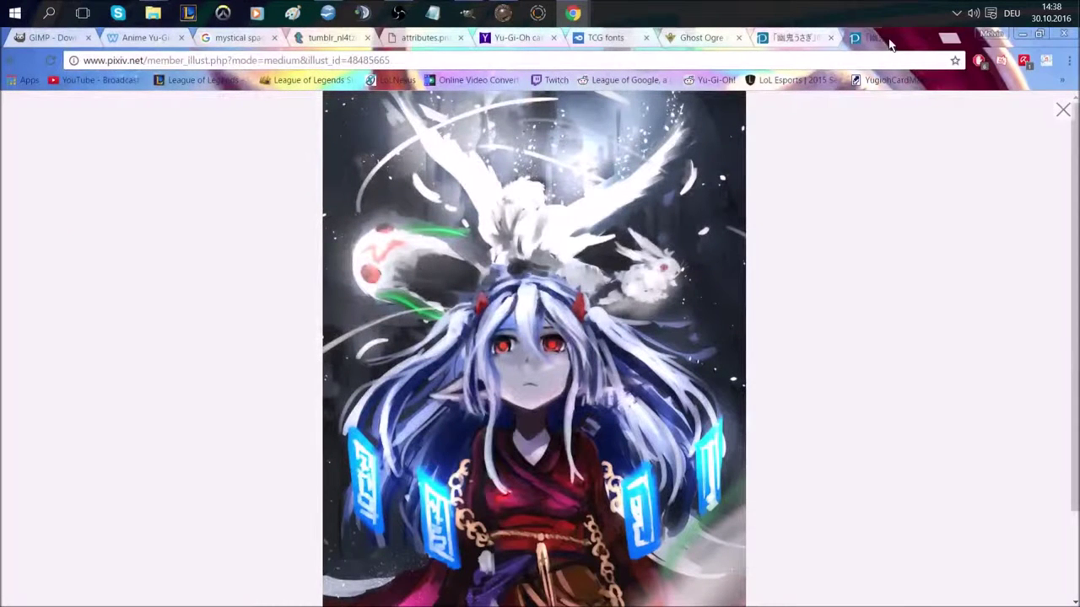
pyautogui.click(789, 38)
pyautogui.click(687, 39)
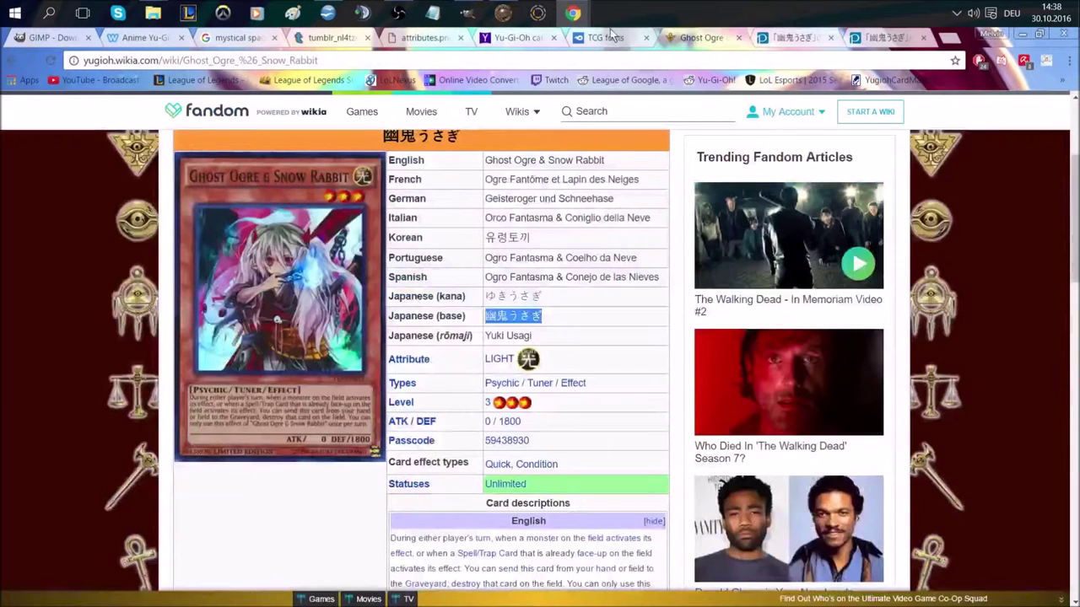
pyautogui.click(604, 38)
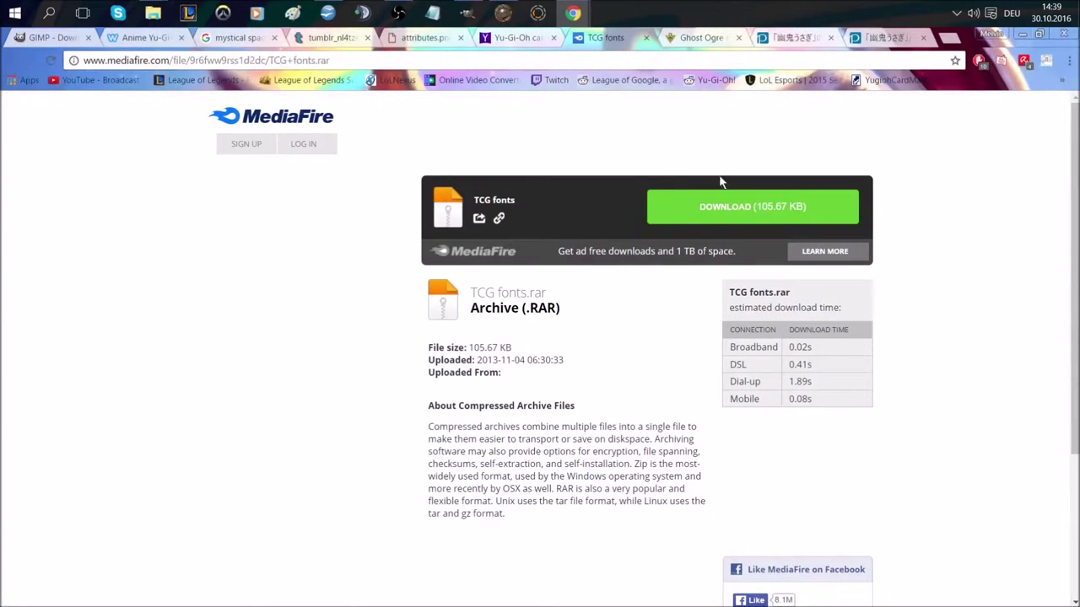
pyautogui.click(503, 38)
pyautogui.scroll(-2, 306, 453)
pyautogui.scroll(3, 306, 453)
pyautogui.click(426, 38)
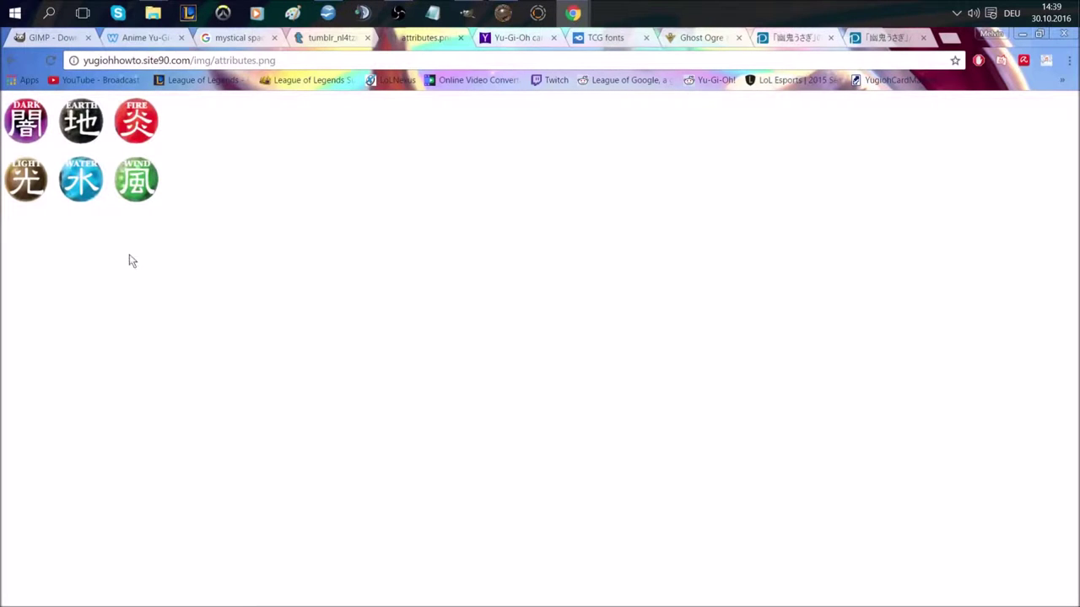
pyautogui.click(320, 40)
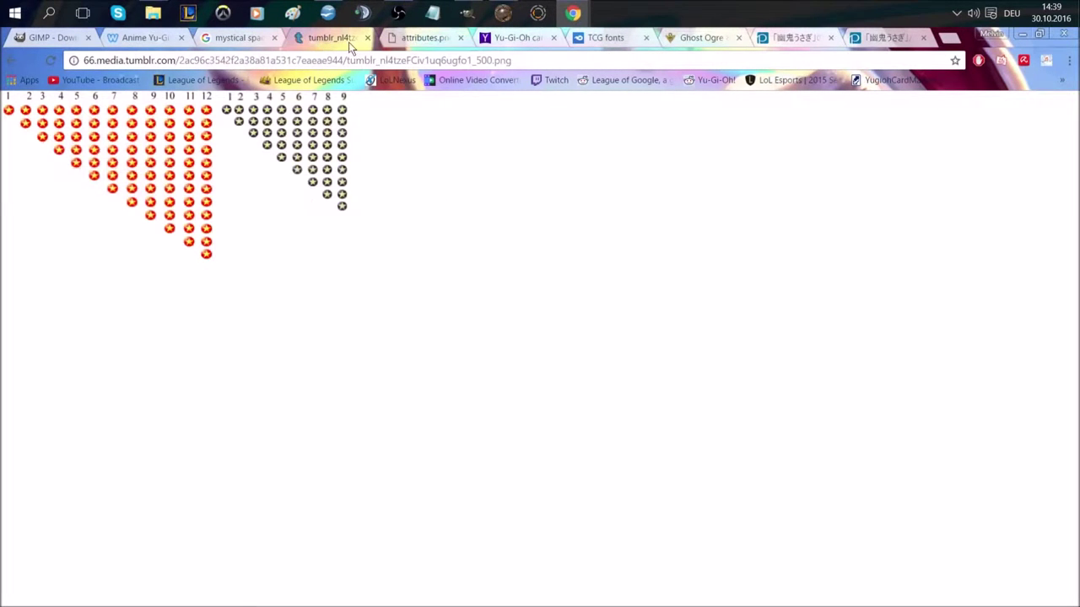
pyautogui.click(705, 38)
pyautogui.click(311, 286)
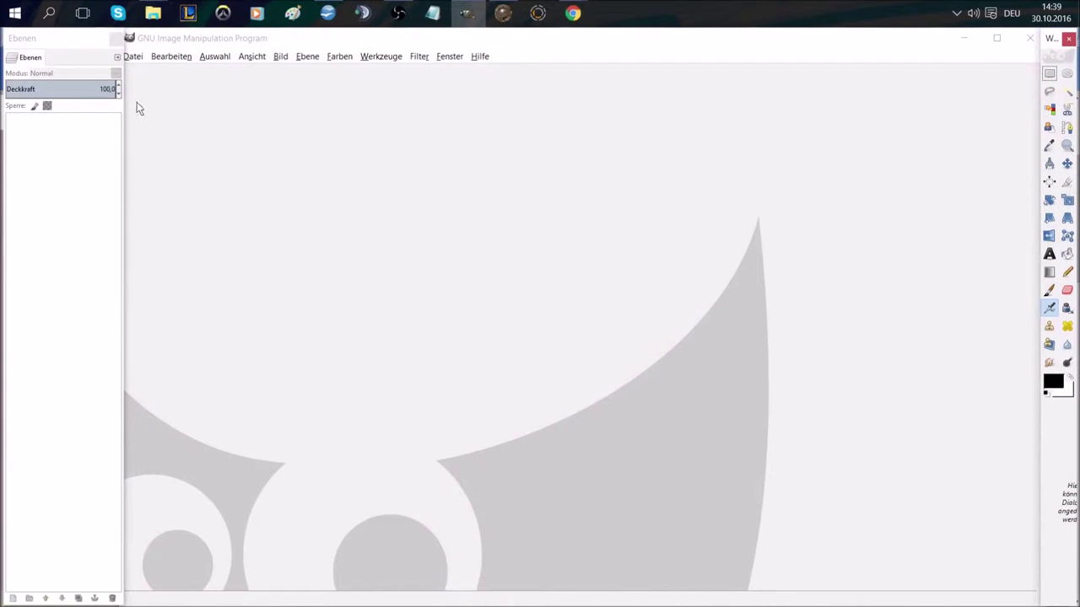
# In GIMP, shift the toolbox and layers windows outward and open yuki6.jpg from the Yuki folder in Desktop/Yugioh Orica Pictures.
pyautogui.moveTo(1049, 45); pyautogui.dragTo(1058, 45)
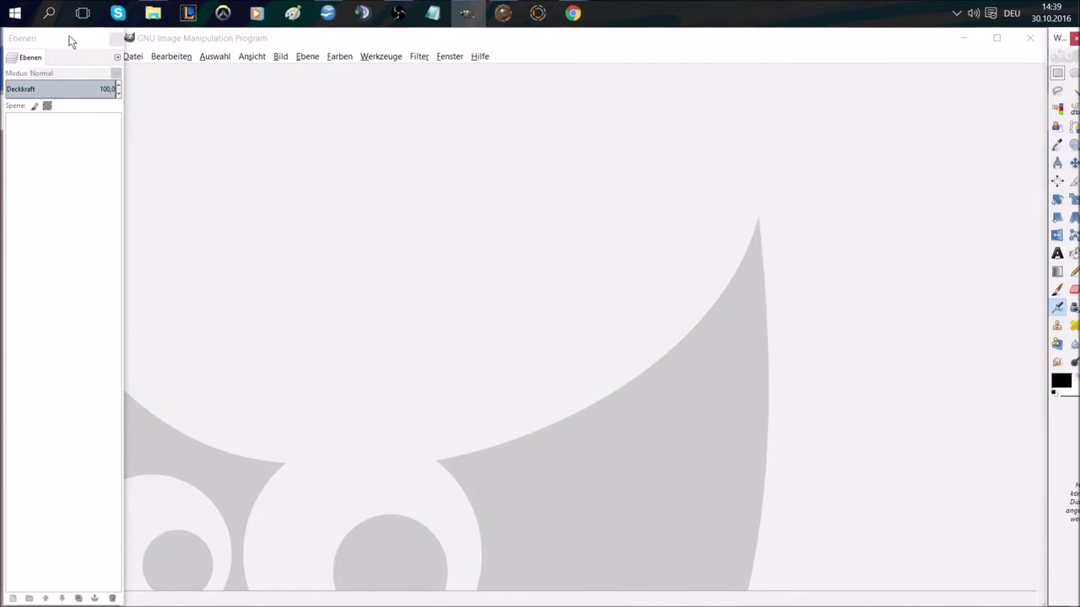
pyautogui.moveTo(70, 37); pyautogui.dragTo(62, 37)
pyautogui.click(133, 58)
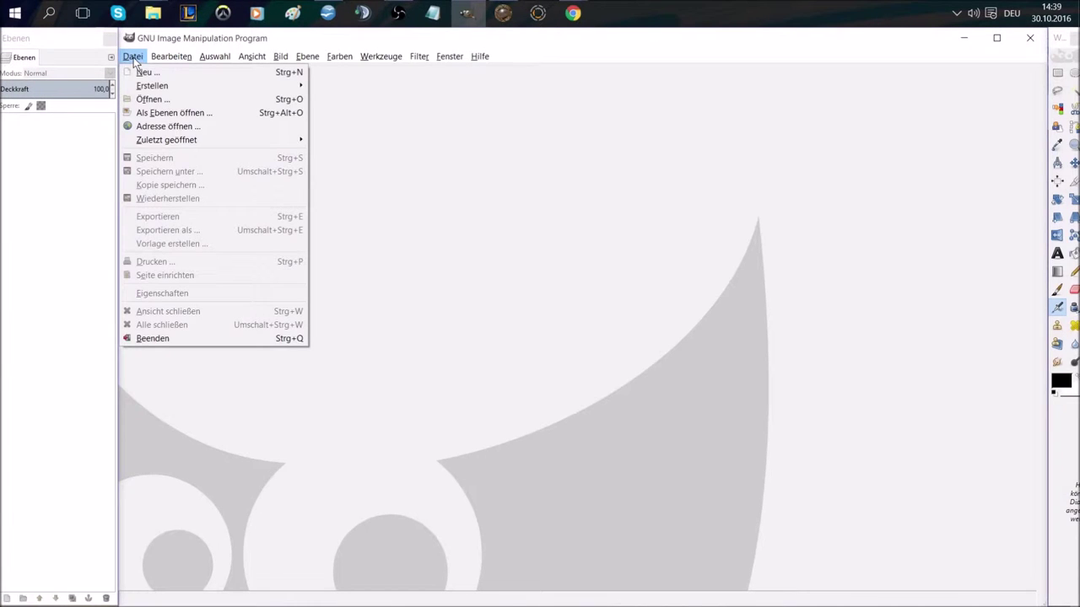
pyautogui.click(167, 103)
pyautogui.click(118, 169)
pyautogui.scroll(-3, 234, 221)
pyautogui.doubleClick(240, 255)
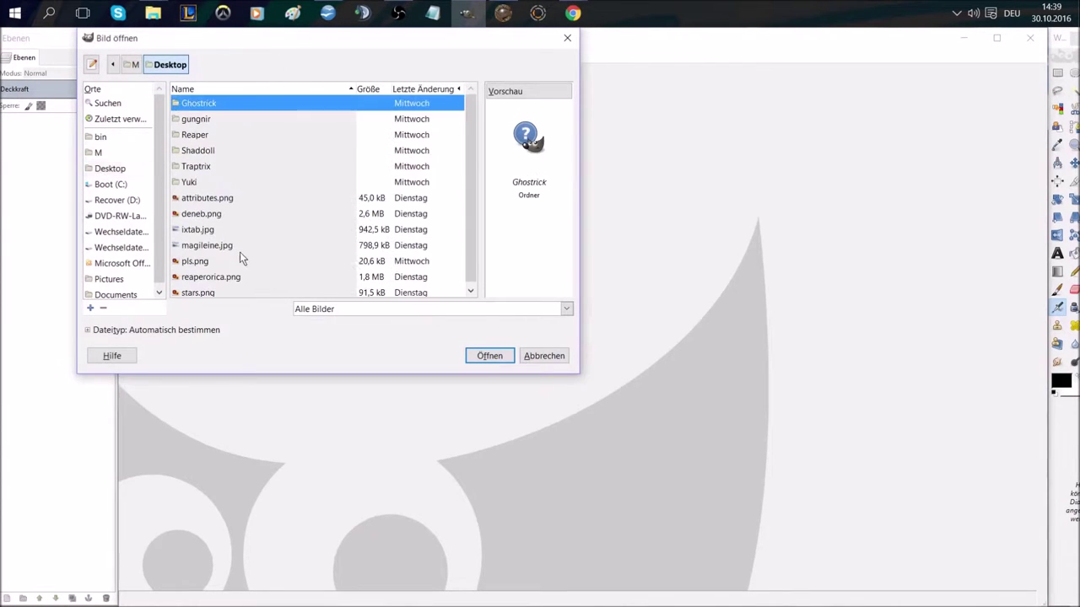
pyautogui.doubleClick(198, 183)
pyautogui.click(201, 151)
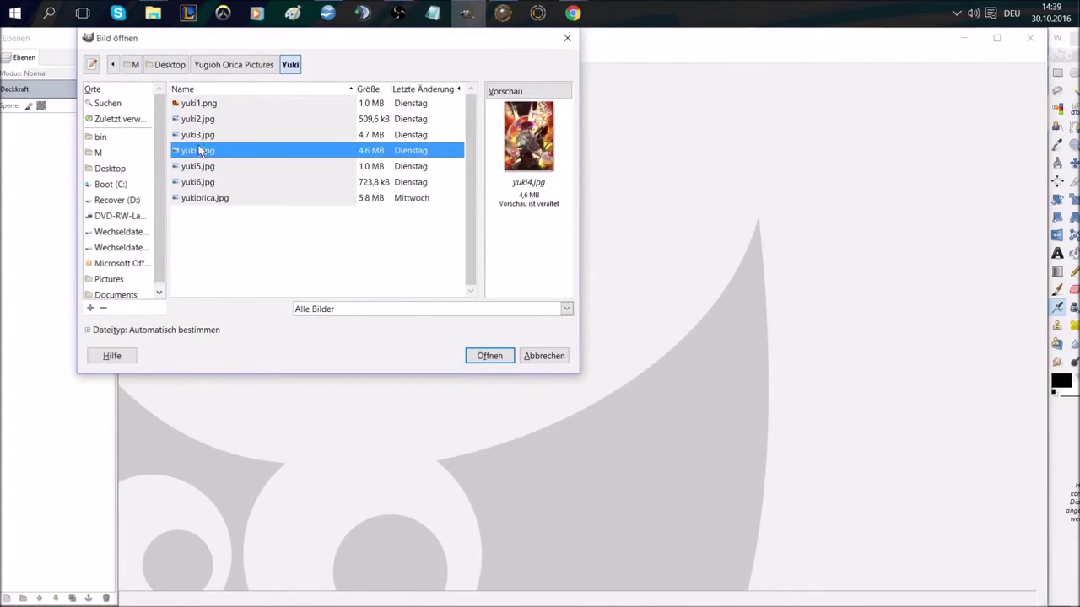
pyautogui.click(200, 166)
pyautogui.click(205, 182)
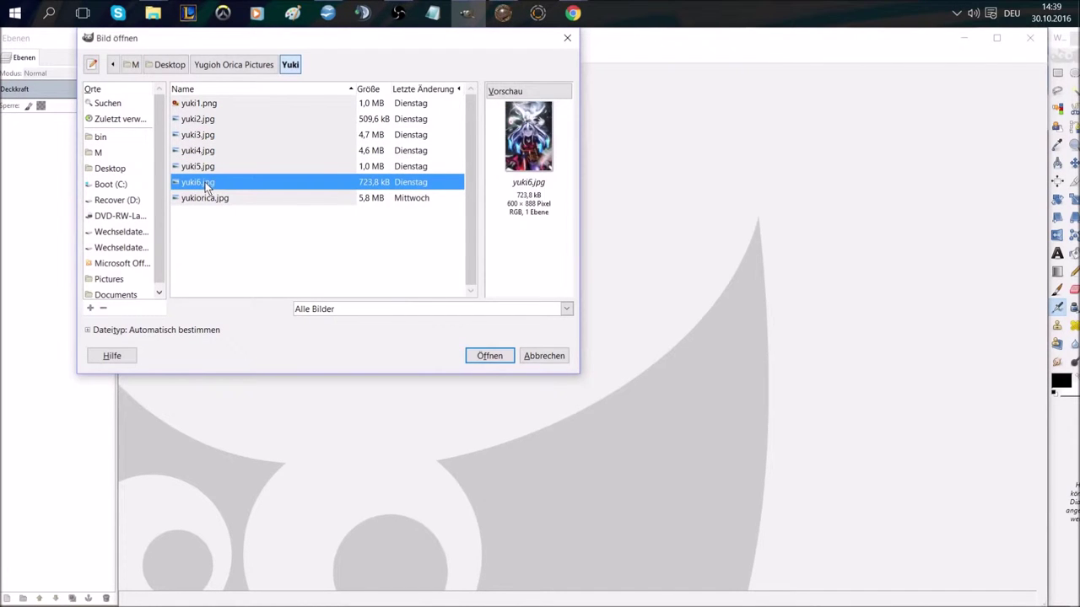
pyautogui.click(487, 361)
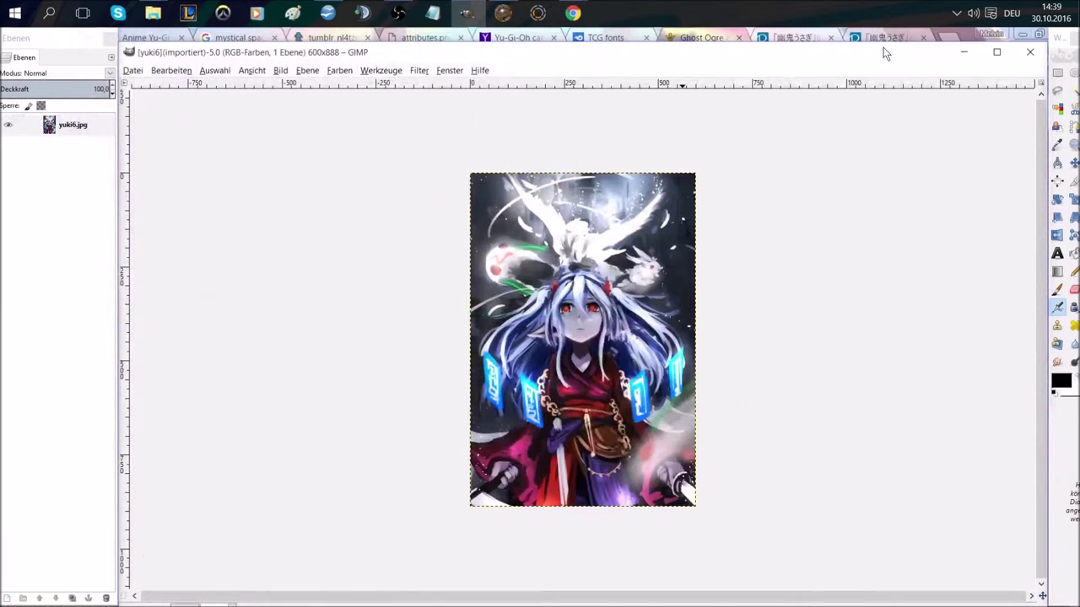
pyautogui.moveTo(588, 57); pyautogui.dragTo(588, 43)
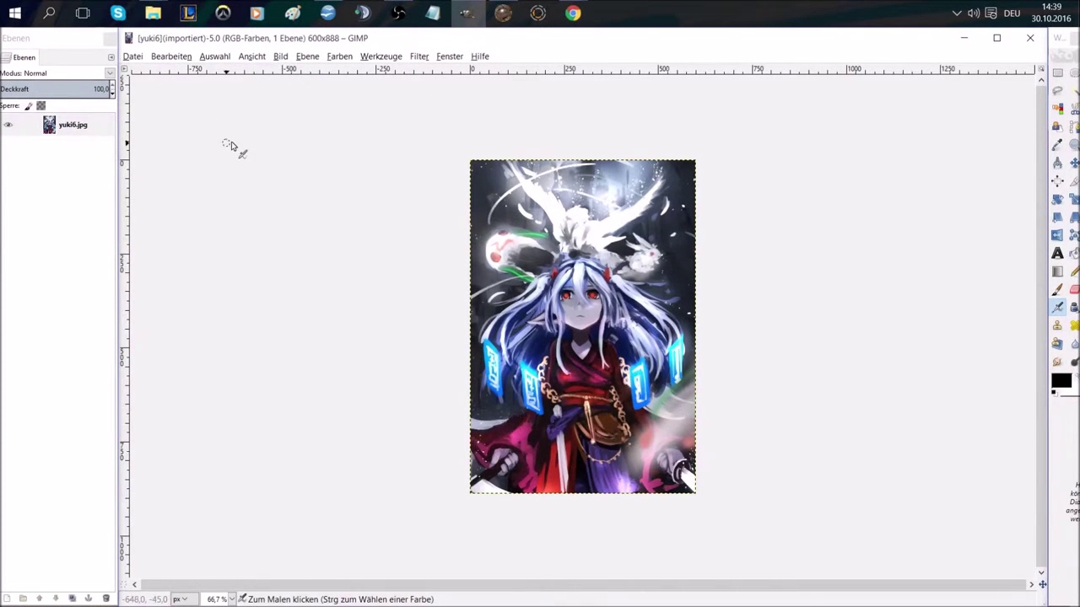
# Open attributes.png from the Yugioh Orica Pictures folder and enlarge its window over the artwork.
pyautogui.click(135, 57)
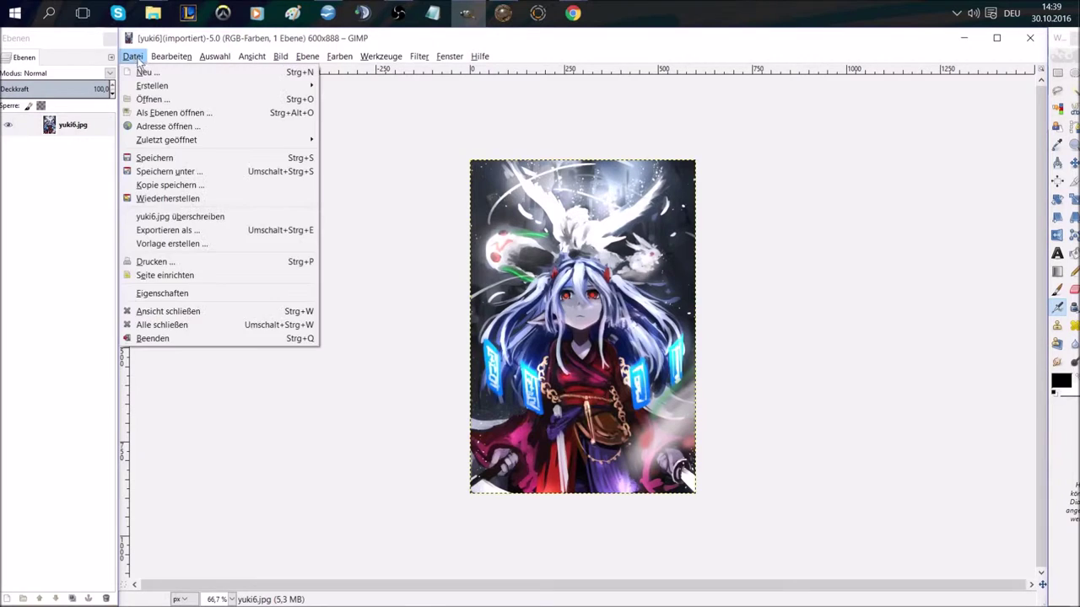
pyautogui.click(145, 102)
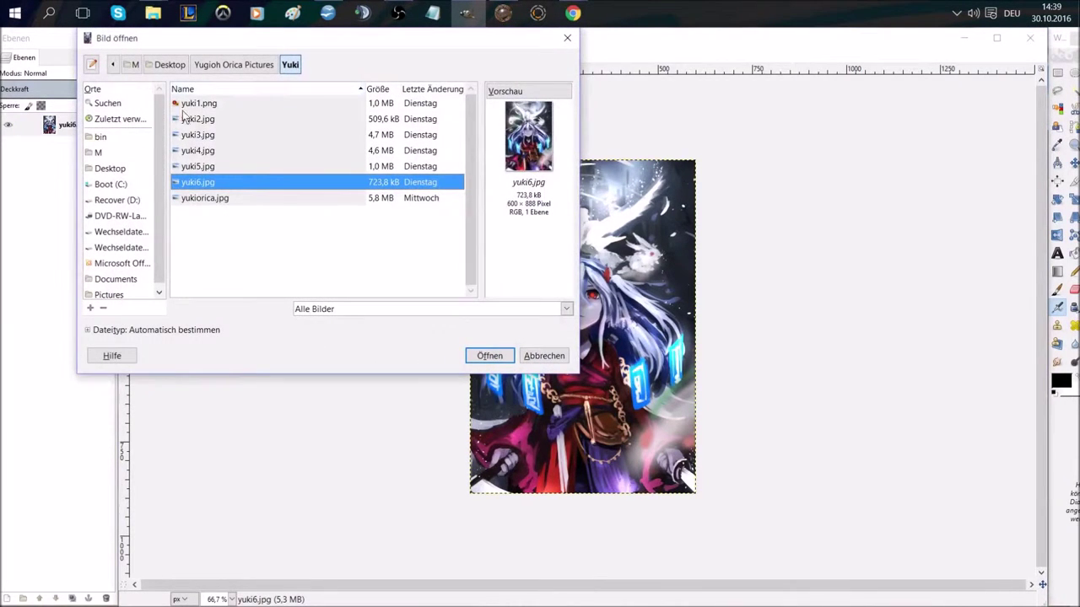
pyautogui.click(228, 65)
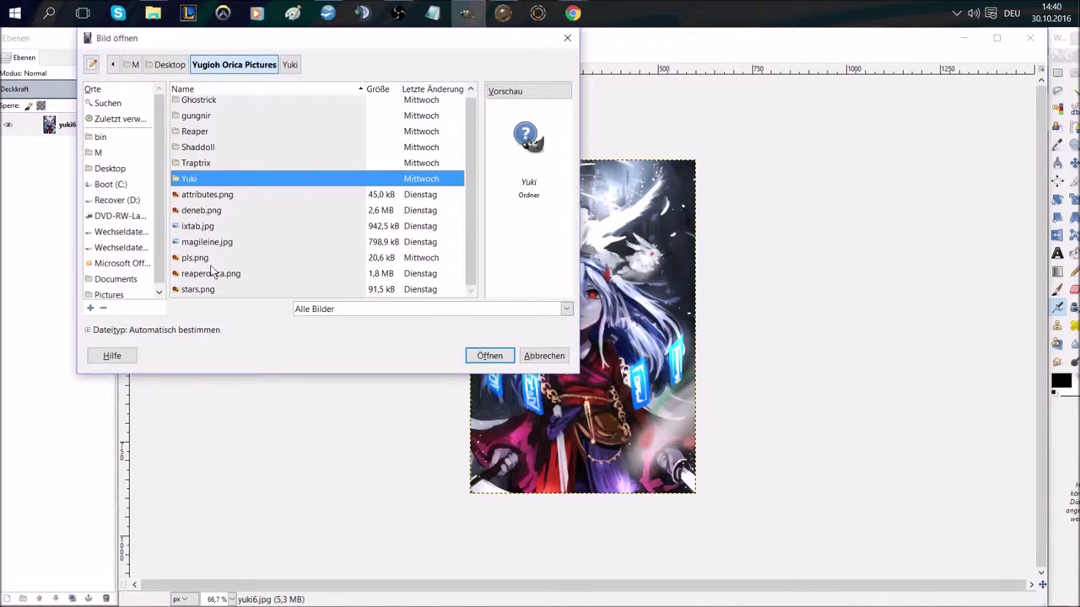
pyautogui.doubleClick(208, 195)
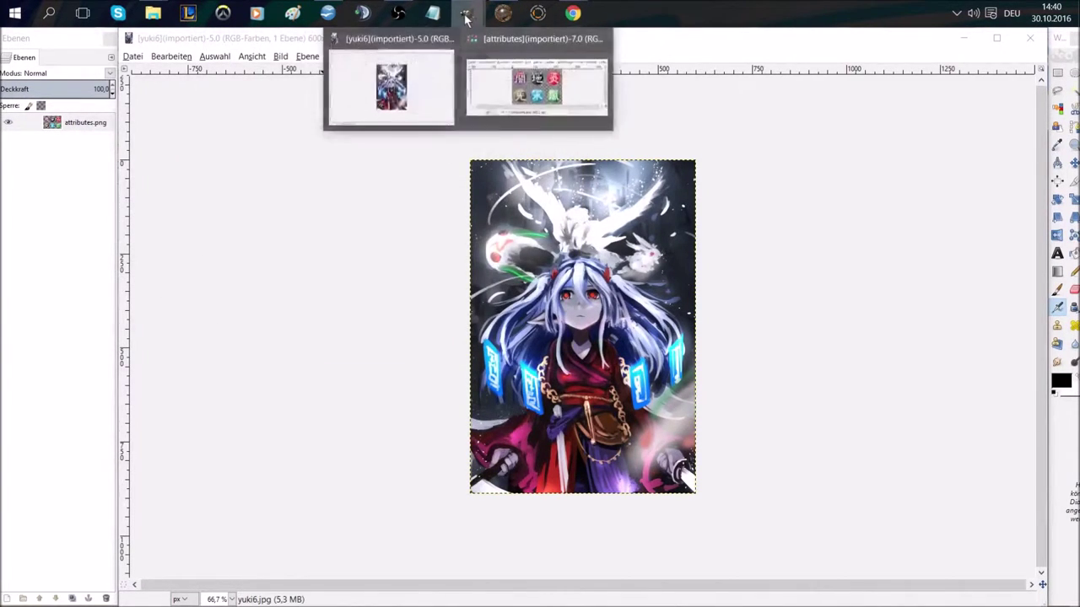
pyautogui.click(538, 80)
pyautogui.moveTo(376, 146); pyautogui.dragTo(525, 135)
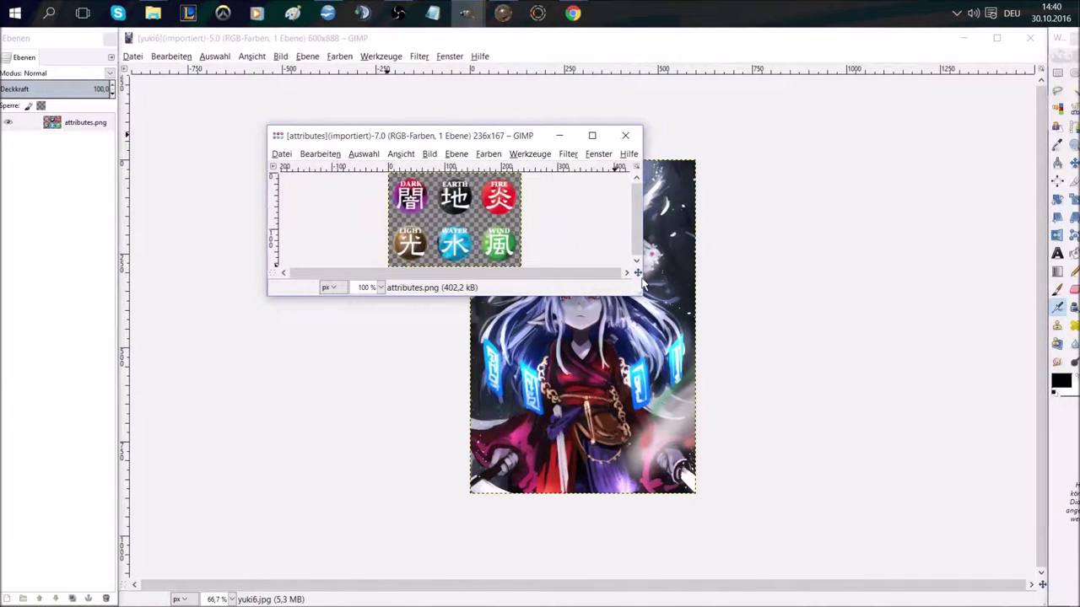
pyautogui.moveTo(642, 299); pyautogui.dragTo(709, 361)
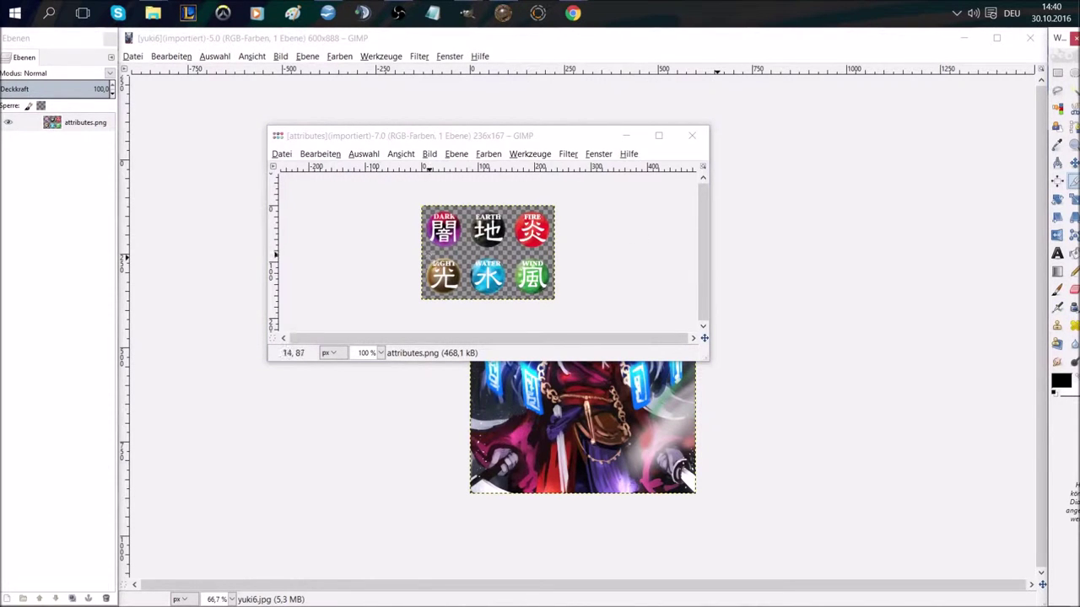
# Crop attributes.png to just the LIGHT symbol, about 79 × 72 px, and copy it.
pyautogui.moveTo(572, 13)
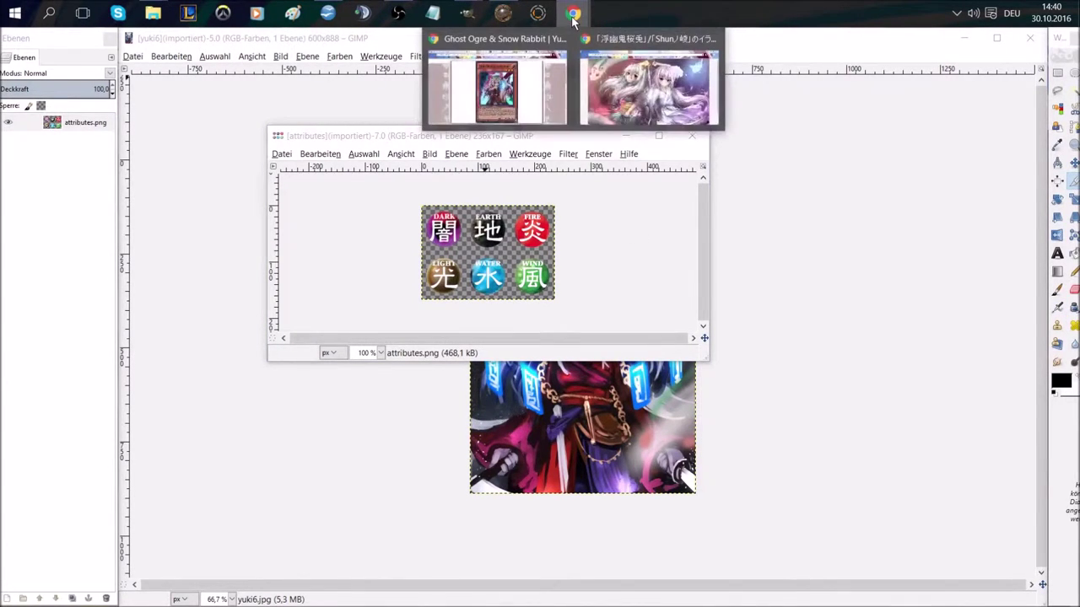
pyautogui.moveTo(422, 258); pyautogui.dragTo(466, 298)
pyautogui.click(442, 274)
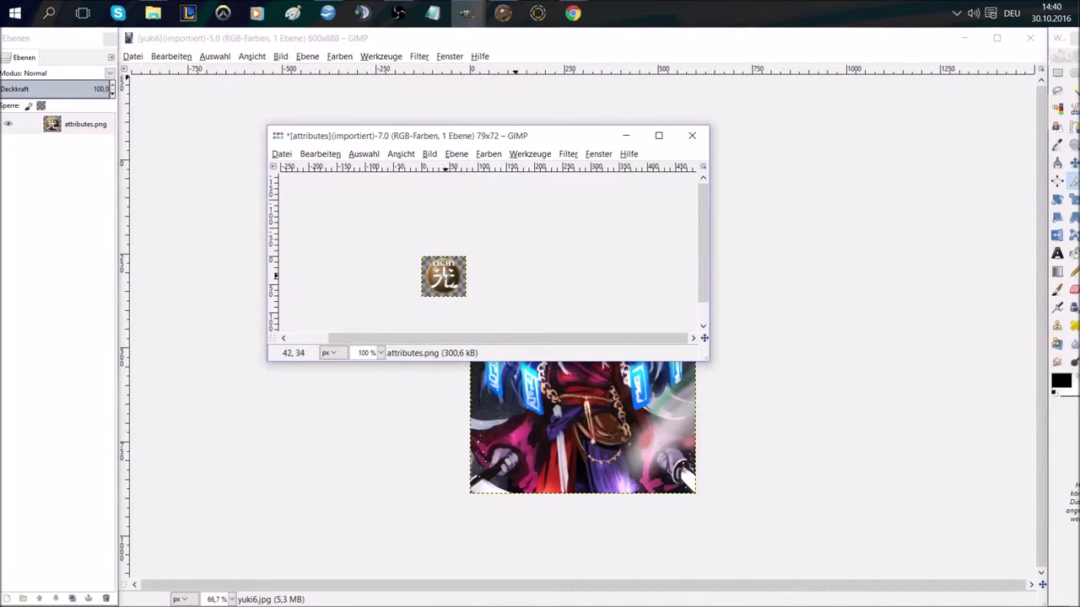
pyautogui.rightClick(445, 278)
pyautogui.moveTo(479, 304)
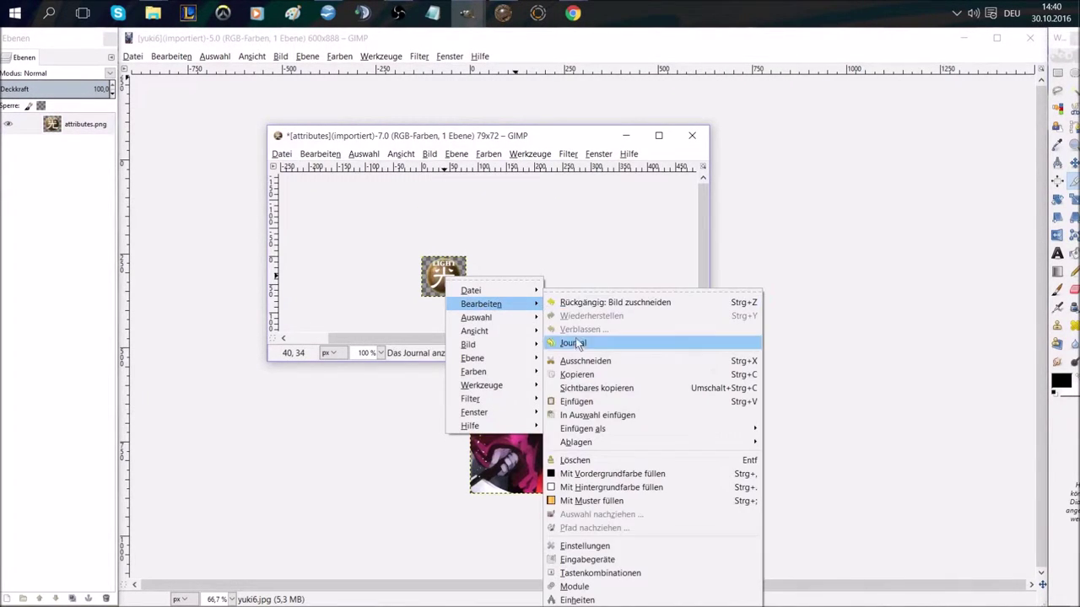
pyautogui.click(583, 369)
# Paste the LIGHT symbol into the yuki6 artwork and move it to the artwork's upper-right corner.
pyautogui.click(768, 277)
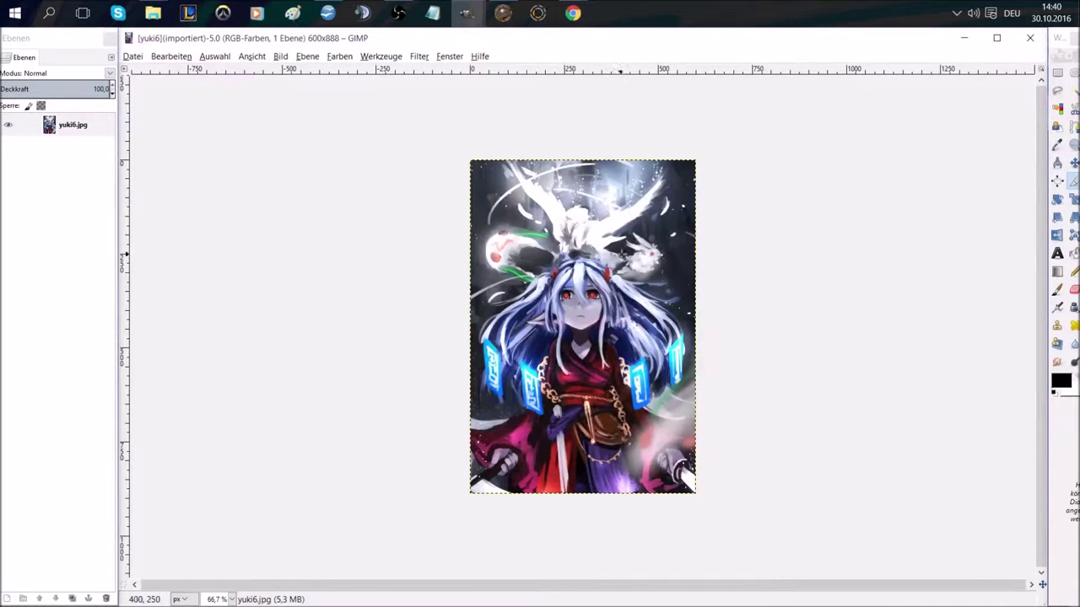
pyautogui.hotkey('ctrl', 'v')
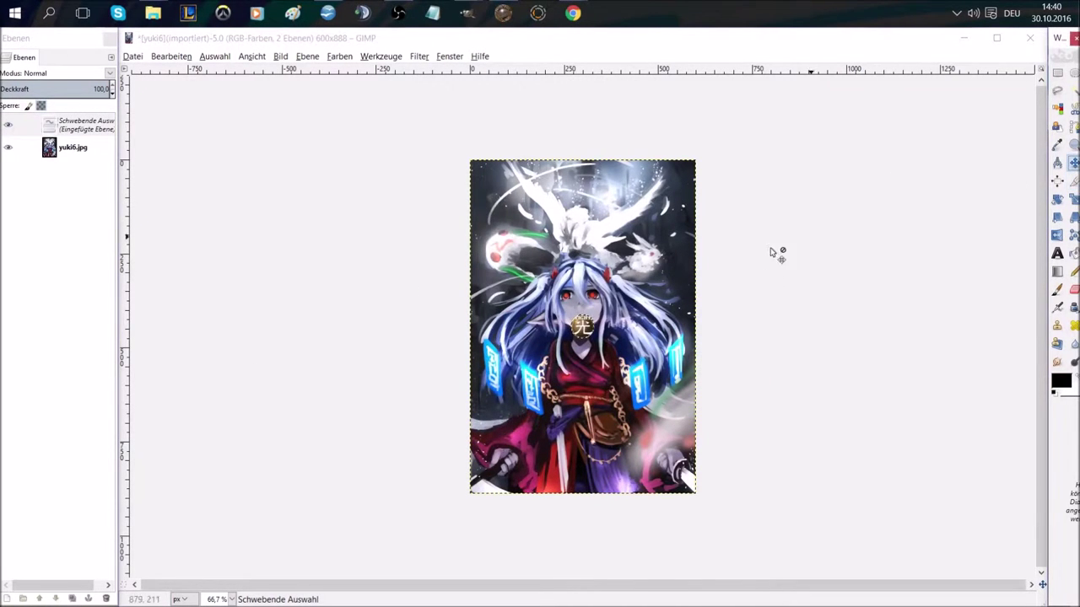
pyautogui.click(1072, 164)
pyautogui.moveTo(593, 334); pyautogui.dragTo(686, 191)
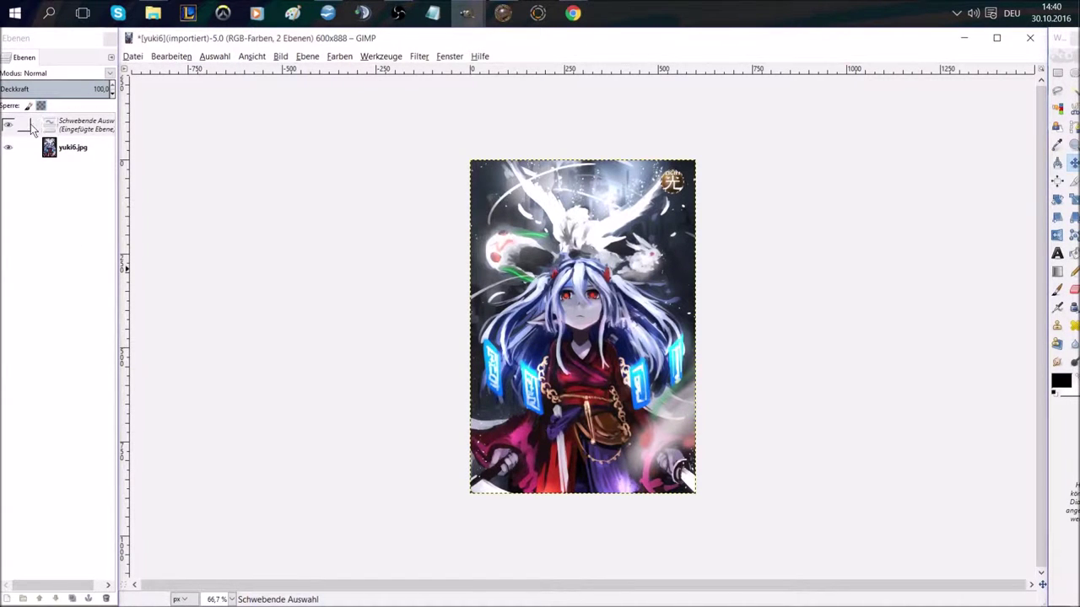
# Convert the pasted floating selection into a new layer of its own and keep that layer active.
pyautogui.rightClick(57, 172)
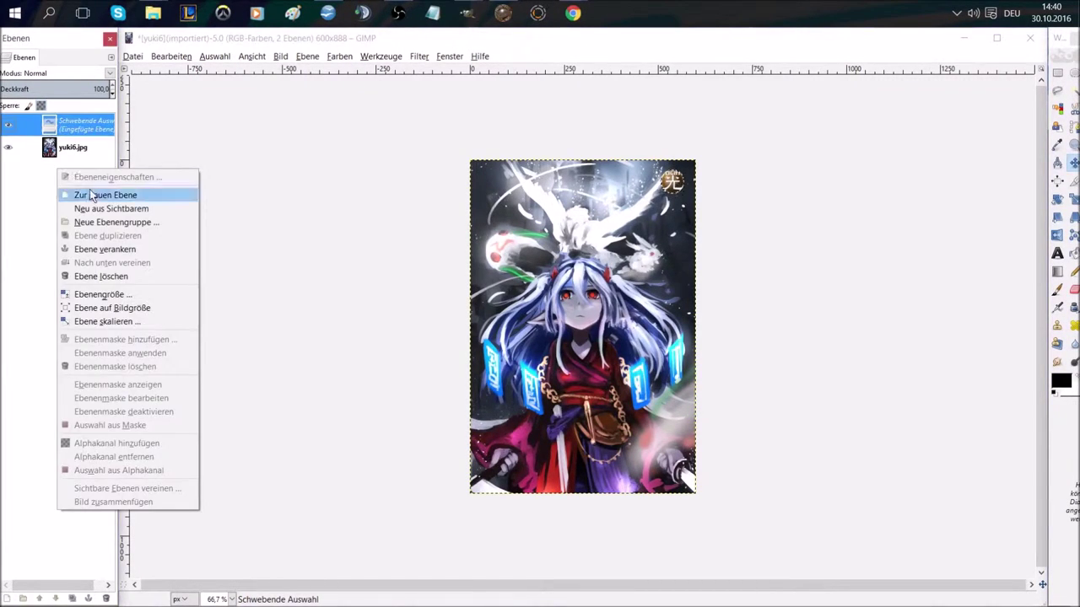
pyautogui.click(91, 195)
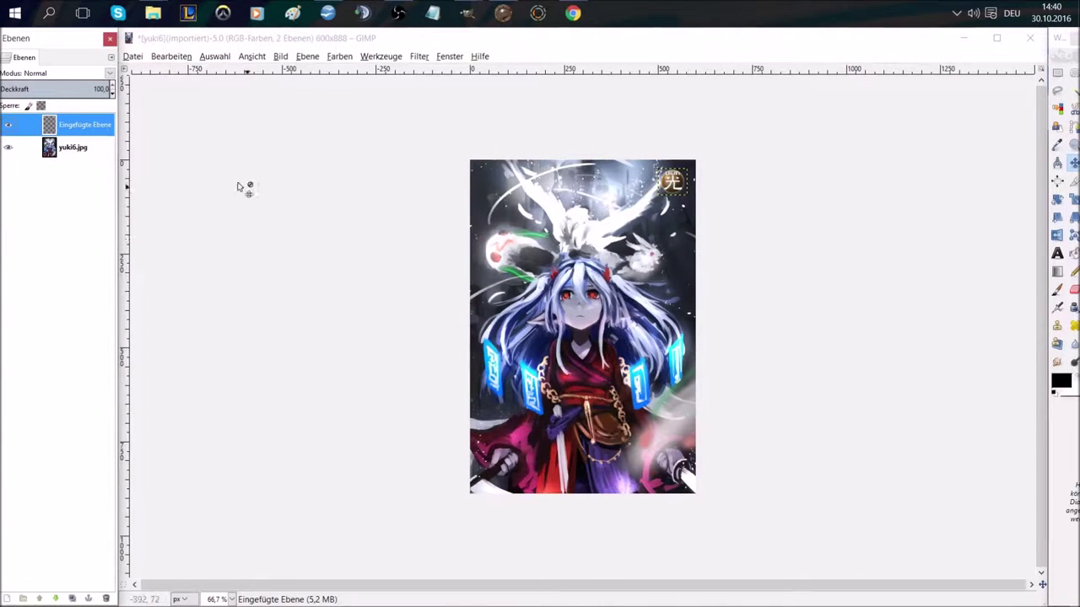
pyautogui.click(75, 152)
pyautogui.click(84, 128)
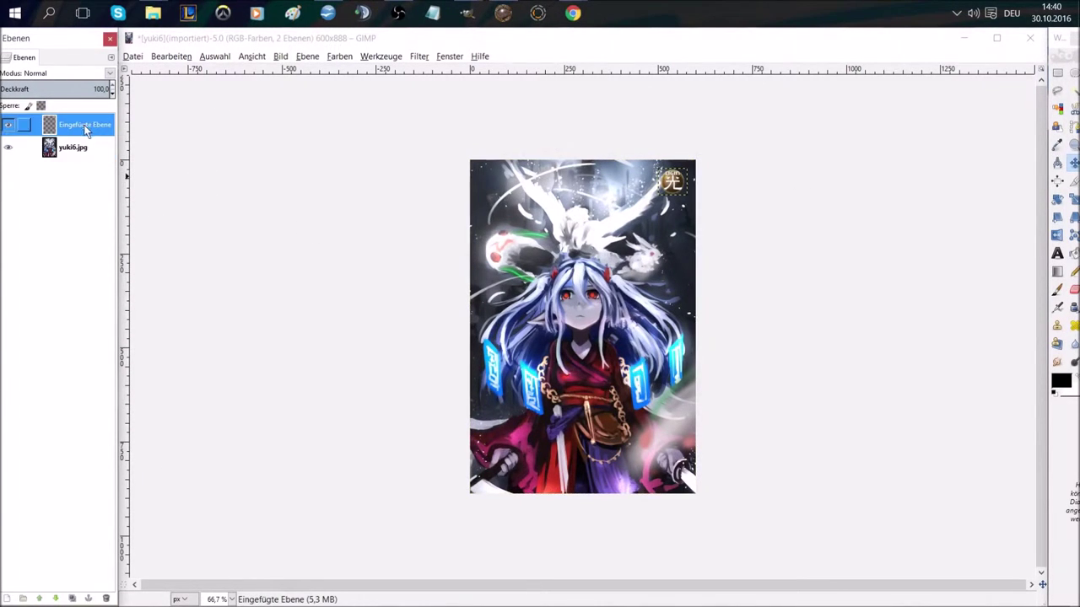
pyautogui.moveTo(674, 188); pyautogui.dragTo(676, 188)
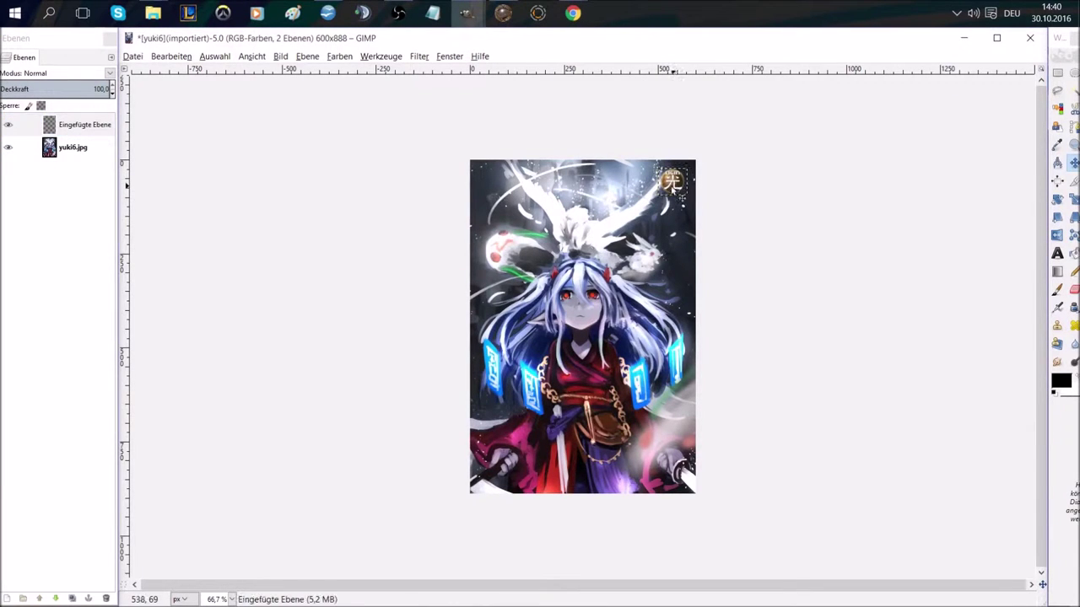
pyautogui.click(70, 186)
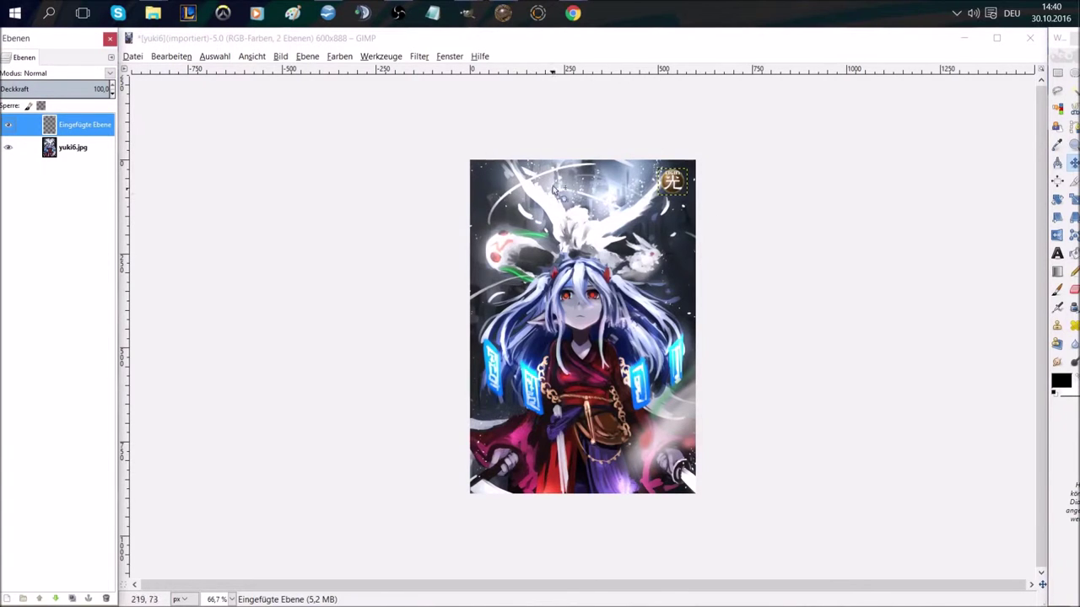
# Add a new transparent layer of 600 × 888 px above the LIGHT symbol layer.
pyautogui.rightClick(55, 183)
pyautogui.click(76, 203)
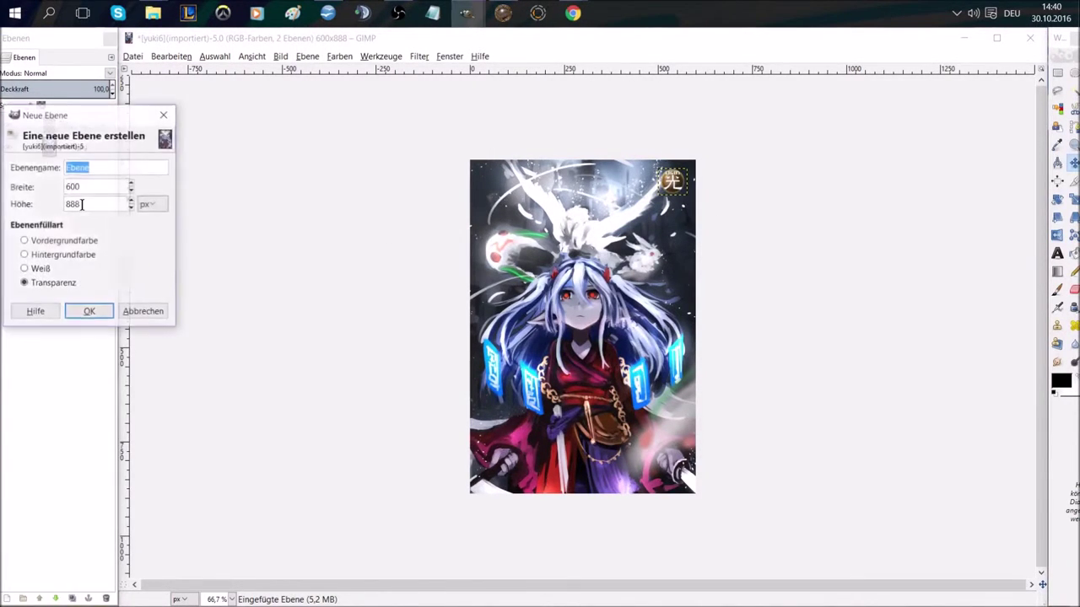
pyautogui.click(90, 311)
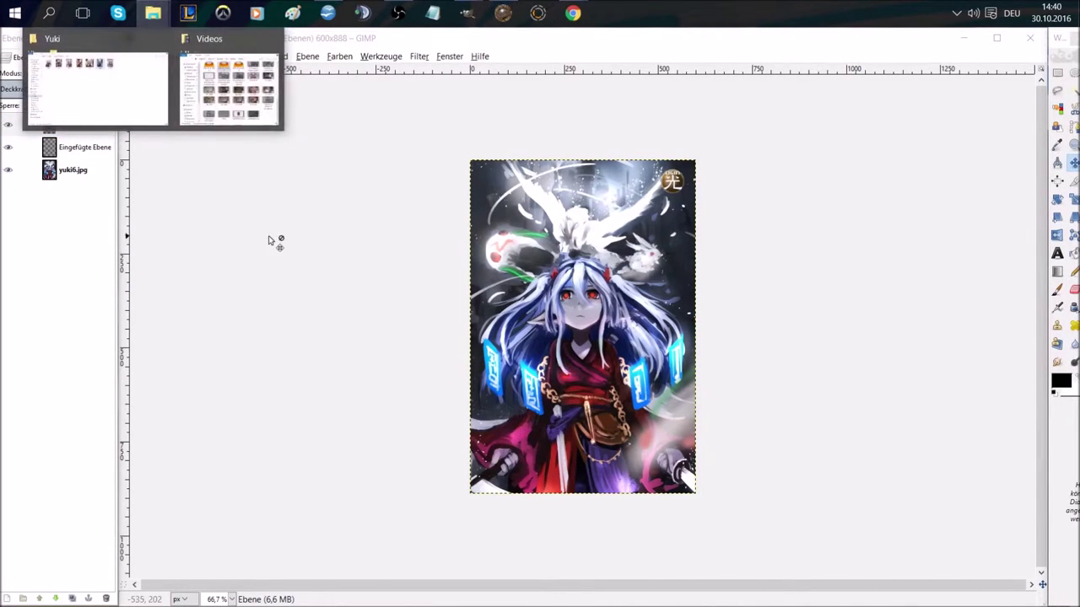
# Open stars.png from the Yugioh Orica Pictures folder.
pyautogui.click(142, 74)
pyautogui.click(133, 56)
pyautogui.click(148, 96)
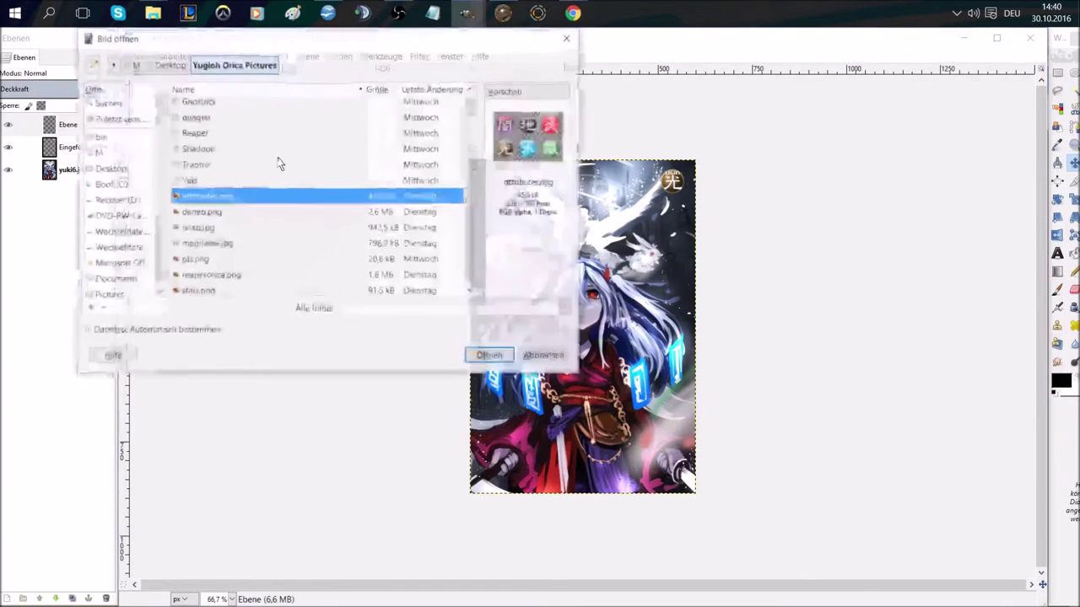
pyautogui.doubleClick(202, 290)
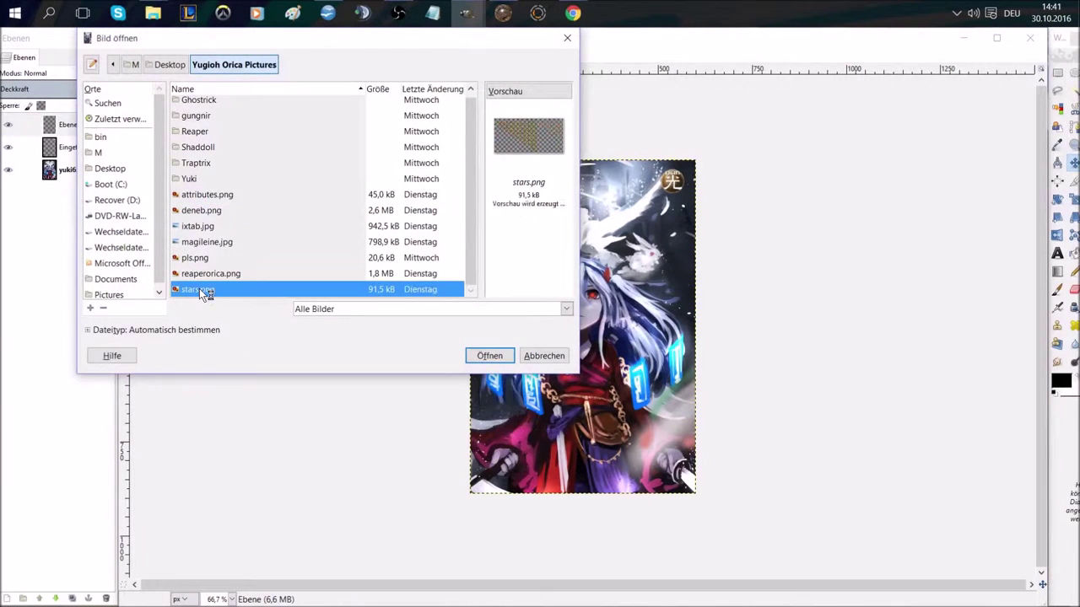
# Crop stars.png down to the single column of three red level stars, about 17 × 59 px.
pyautogui.moveTo(467, 14)
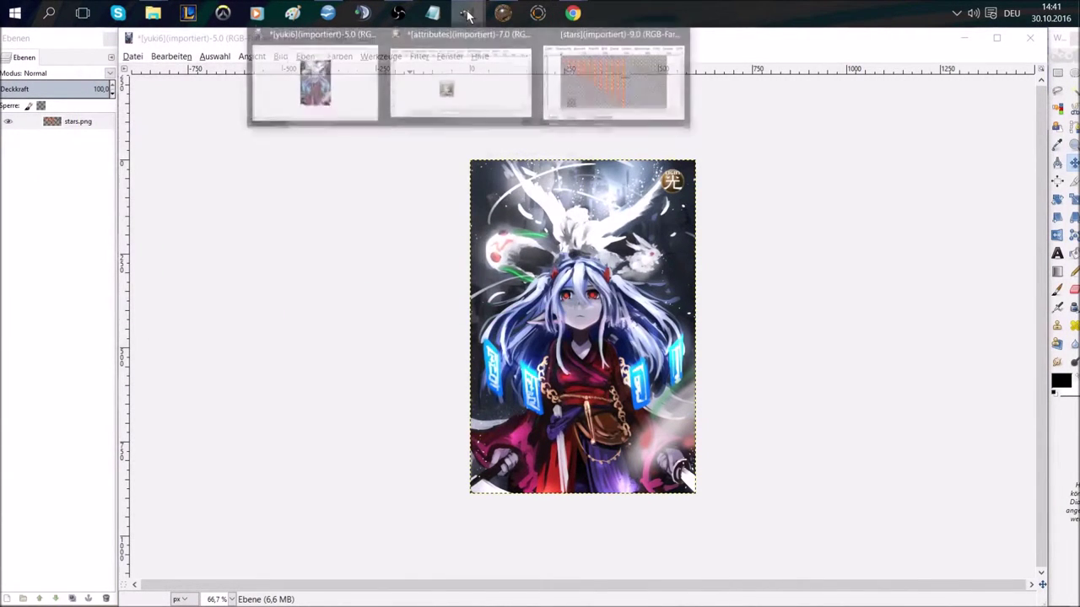
pyautogui.click(615, 85)
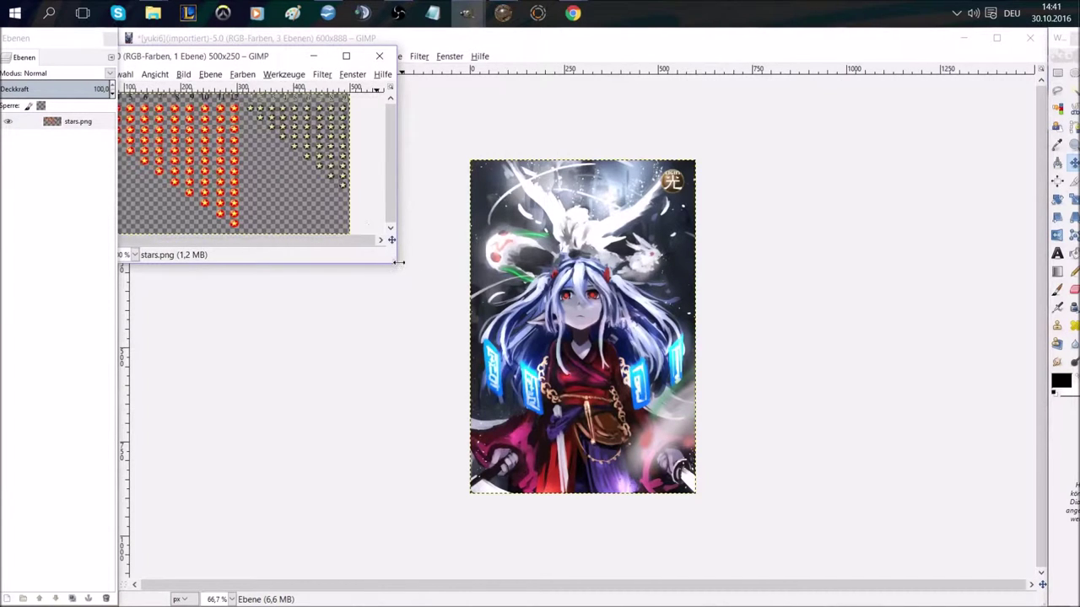
pyautogui.moveTo(398, 262); pyautogui.dragTo(644, 412)
pyautogui.moveTo(424, 64); pyautogui.dragTo(656, 119)
pyautogui.click(1075, 182)
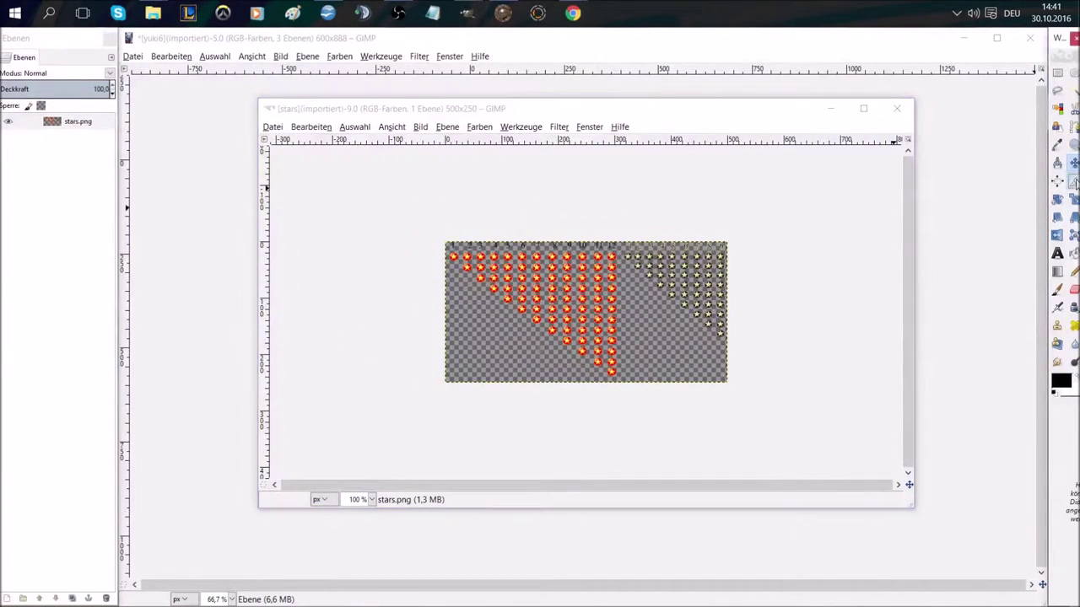
pyautogui.moveTo(477, 253); pyautogui.dragTo(489, 283)
pyautogui.click(488, 277)
# Copy the cropped three-star column and paste it into the yuki6 artwork.
pyautogui.rightClick(485, 271)
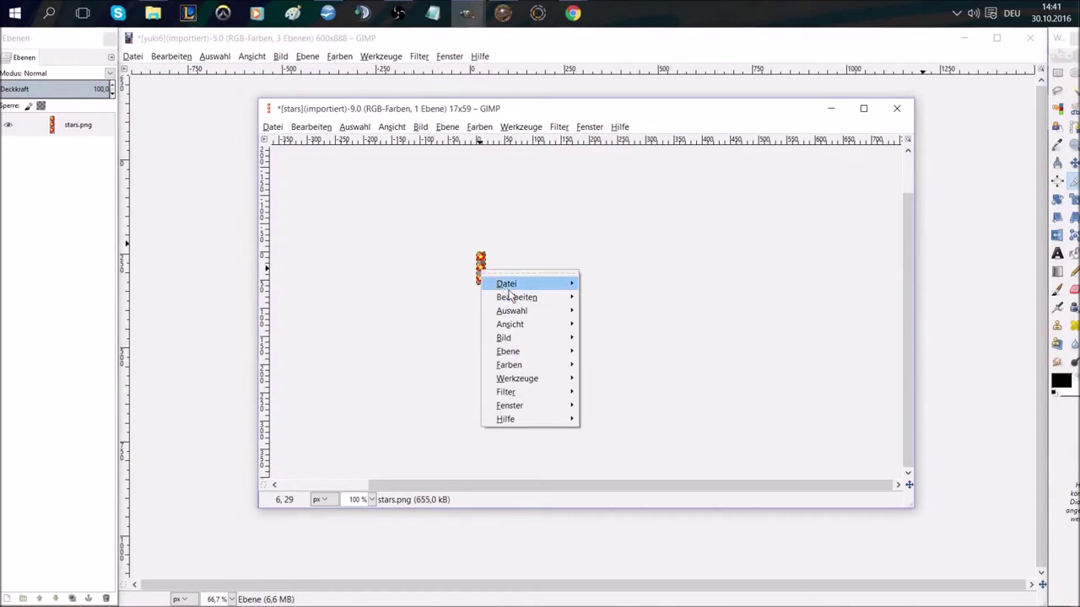
pyautogui.moveTo(513, 297)
pyautogui.click(609, 374)
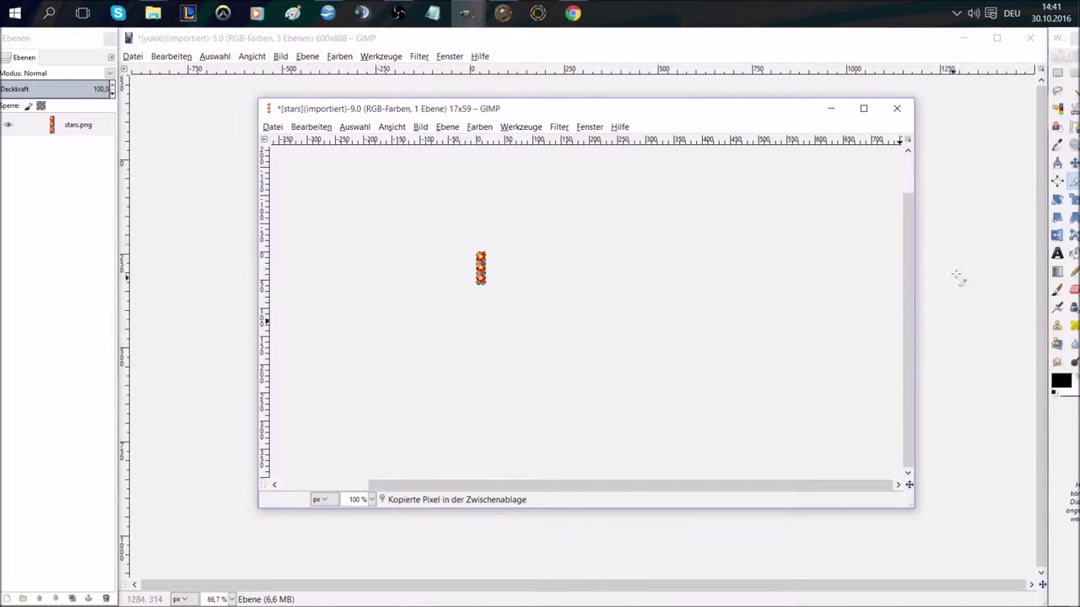
pyautogui.click(965, 241)
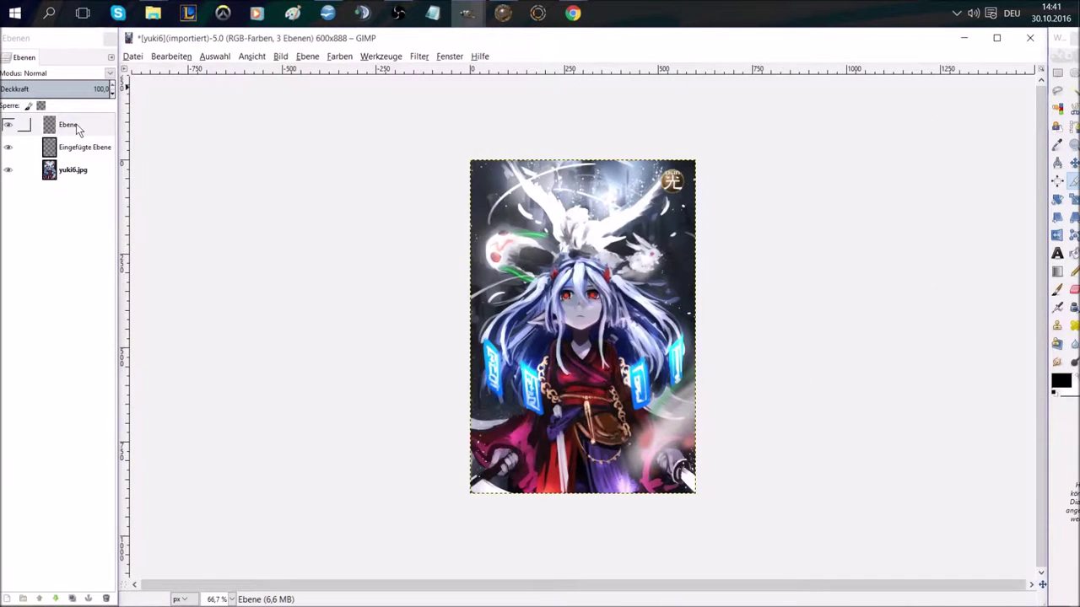
pyautogui.hotkey('ctrl', 'v')
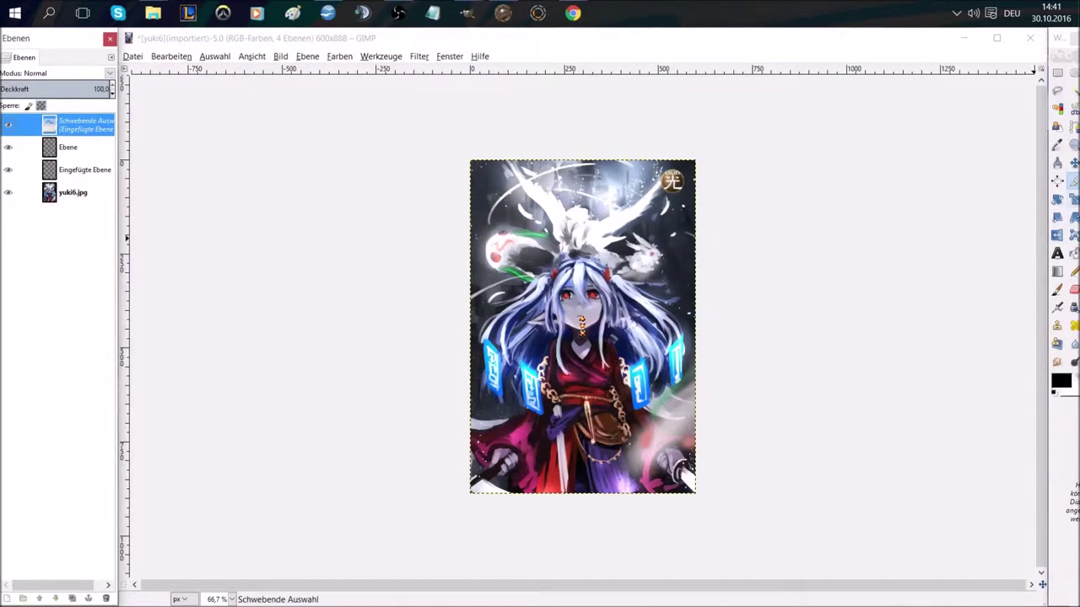
# Scale the pasted star column up to about 38 × 131 px.
pyautogui.click(1073, 199)
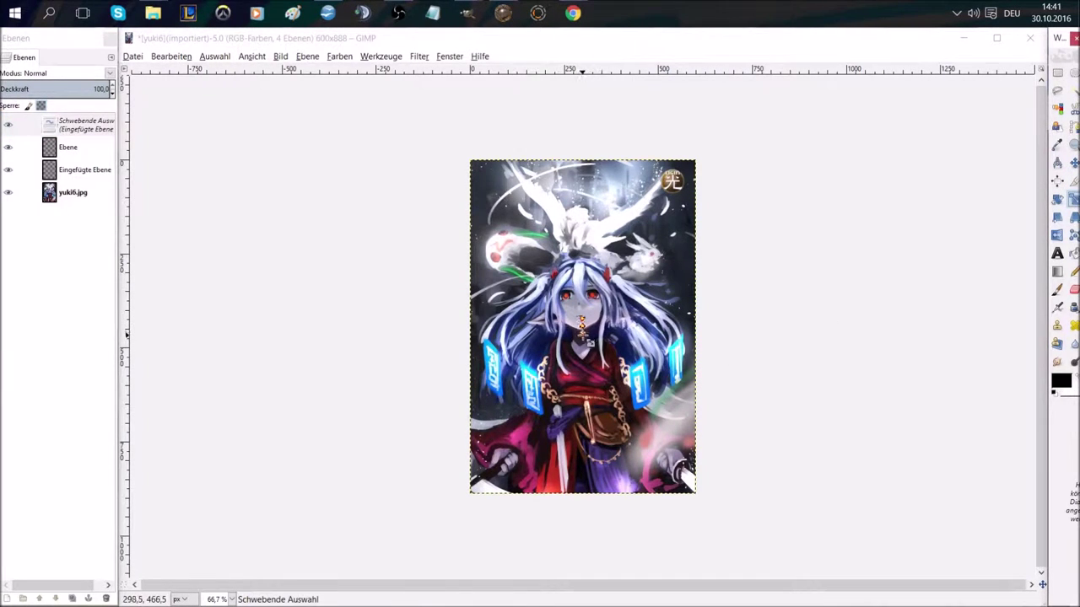
pyautogui.click(582, 335)
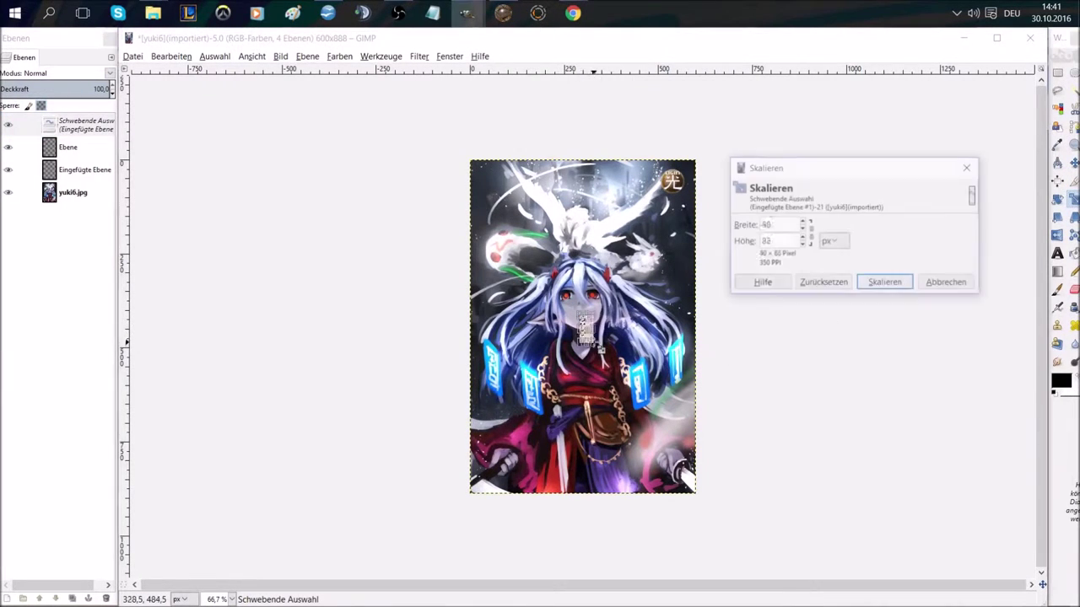
pyautogui.click(884, 284)
pyautogui.click(591, 346)
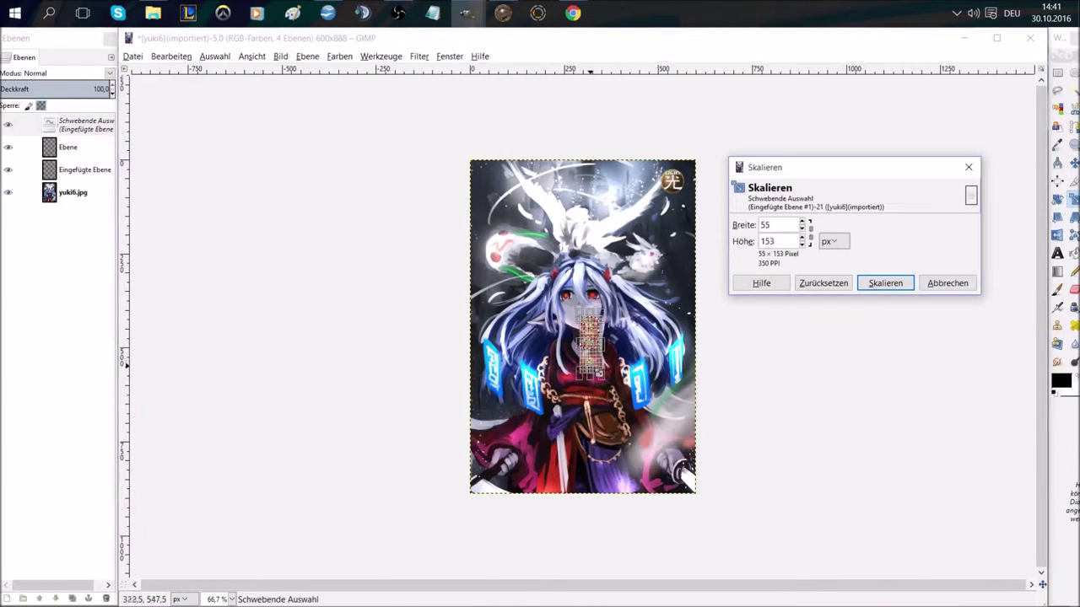
pyautogui.click(885, 283)
pyautogui.click(599, 365)
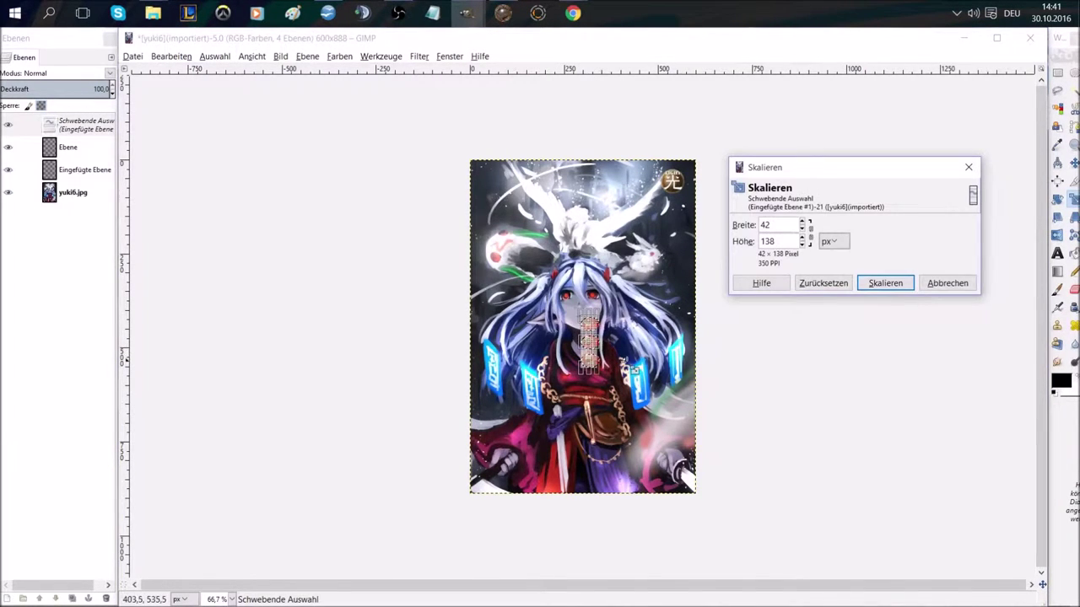
pyautogui.click(885, 284)
pyautogui.click(595, 363)
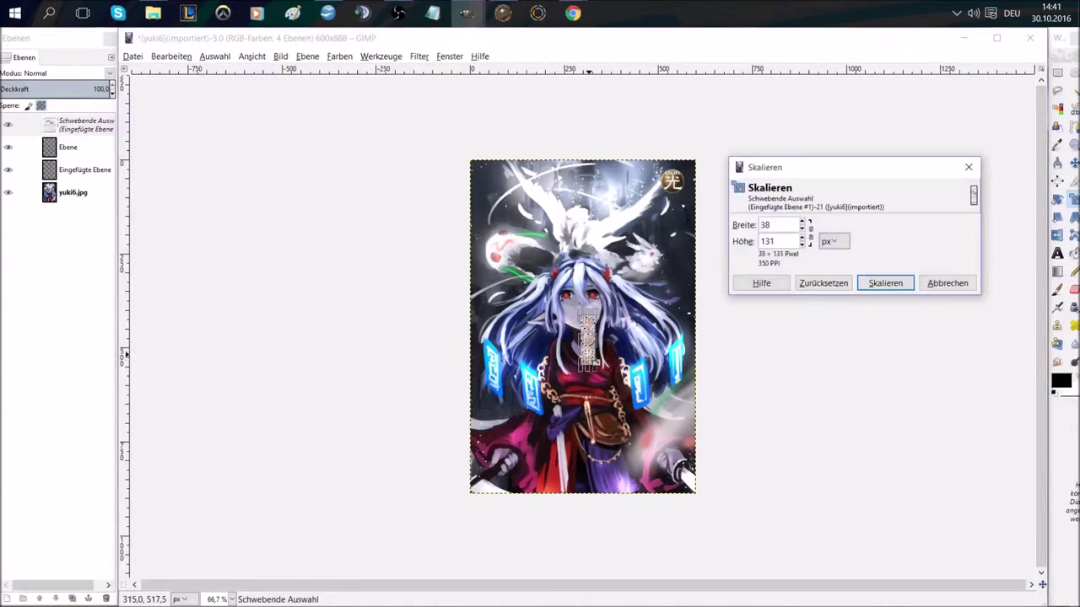
pyautogui.click(881, 284)
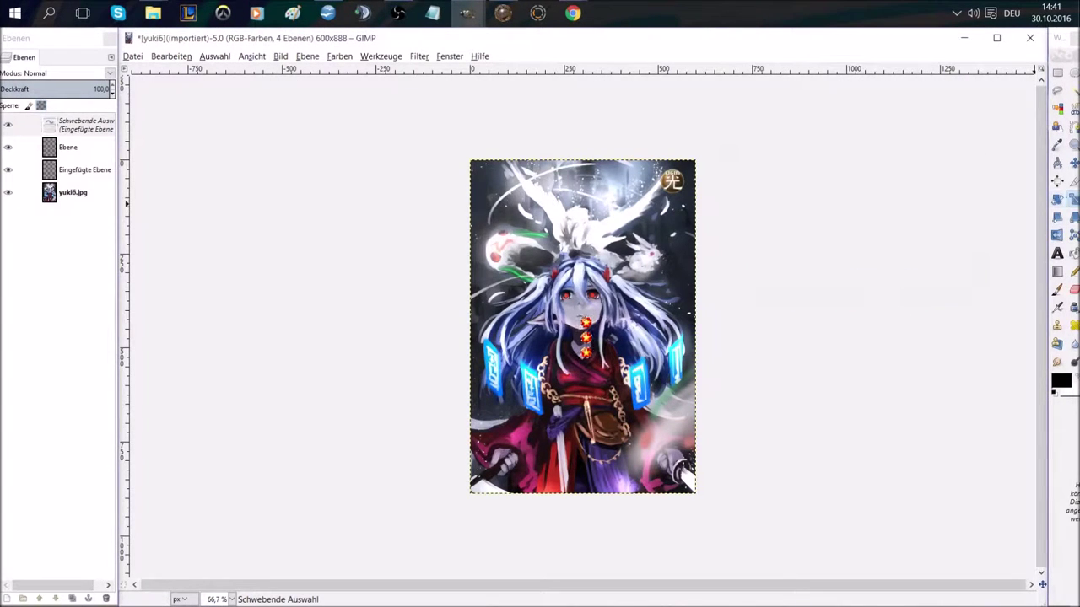
# Move the star column to the artwork's upper-left corner and set its opacity to 75.
pyautogui.click(1073, 163)
pyautogui.moveTo(586, 337); pyautogui.dragTo(486, 193)
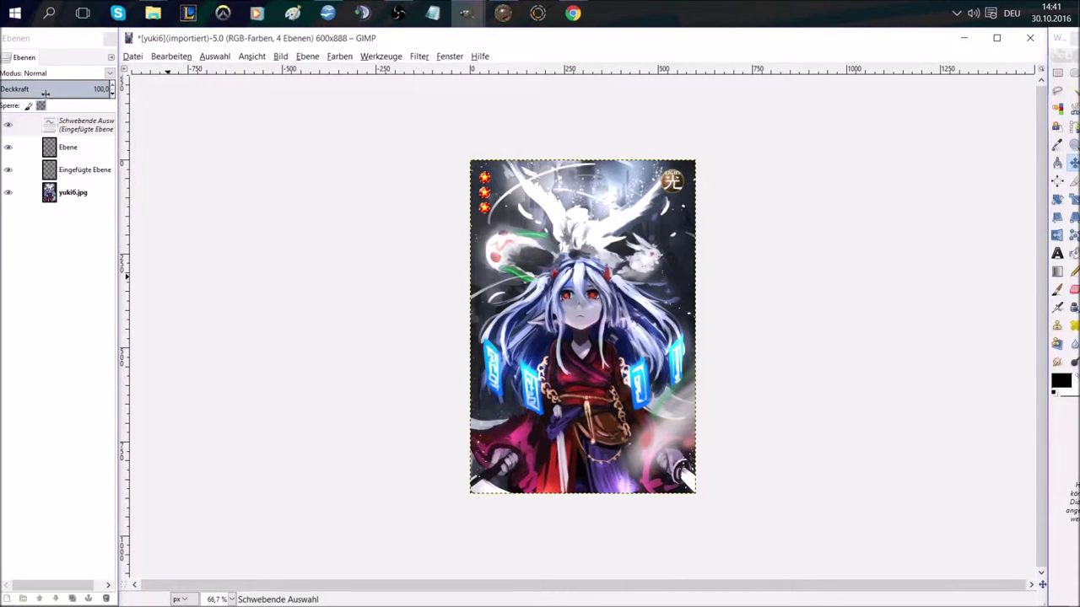
pyautogui.moveTo(112, 91); pyautogui.dragTo(63, 92)
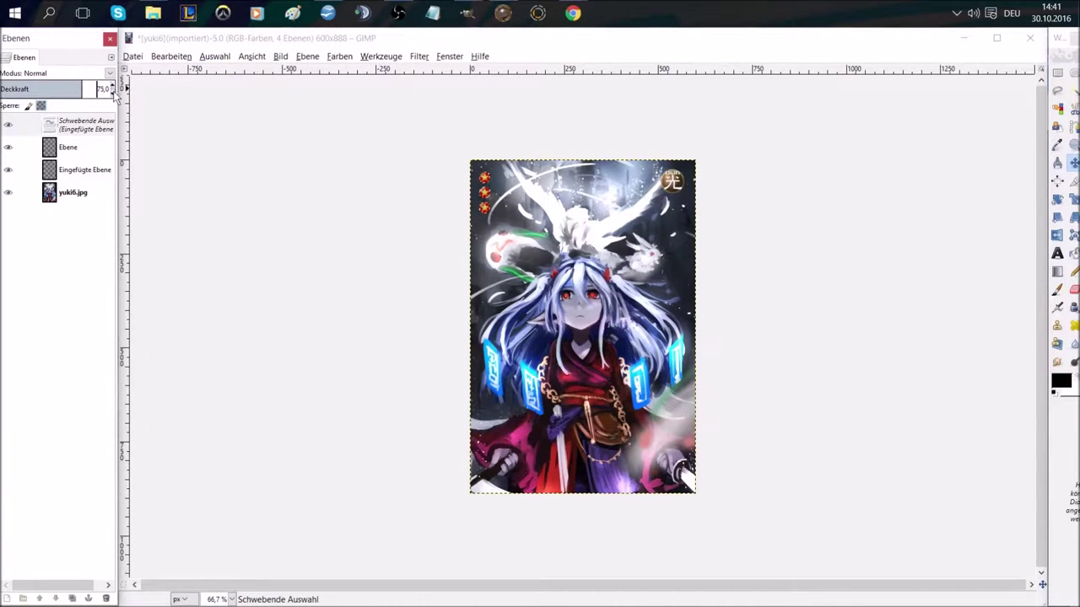
# Convert the floating star column into a new layer.
pyautogui.click(85, 171)
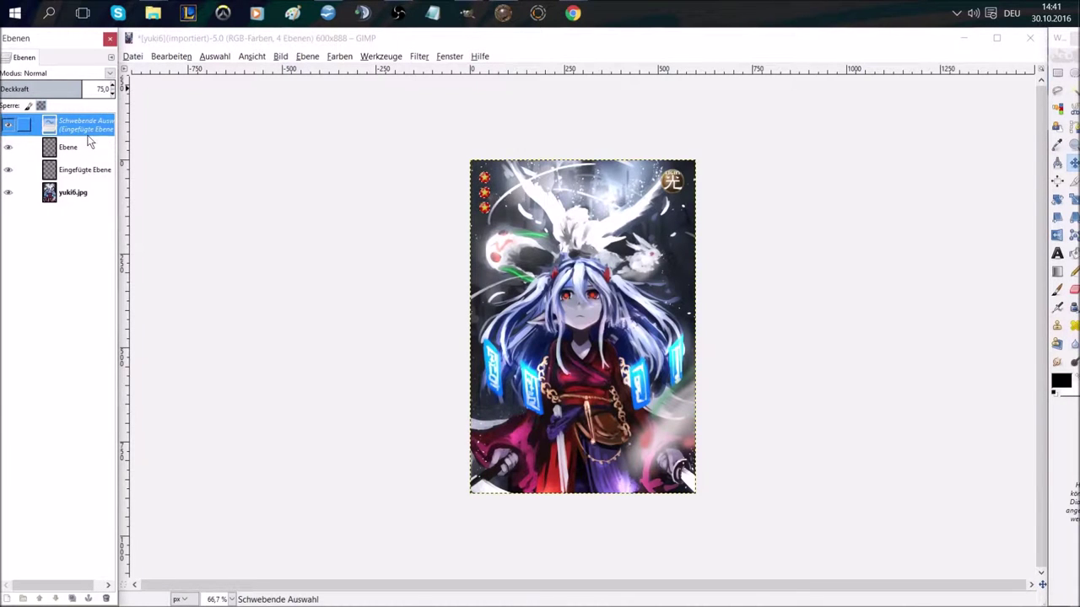
pyautogui.rightClick(76, 236)
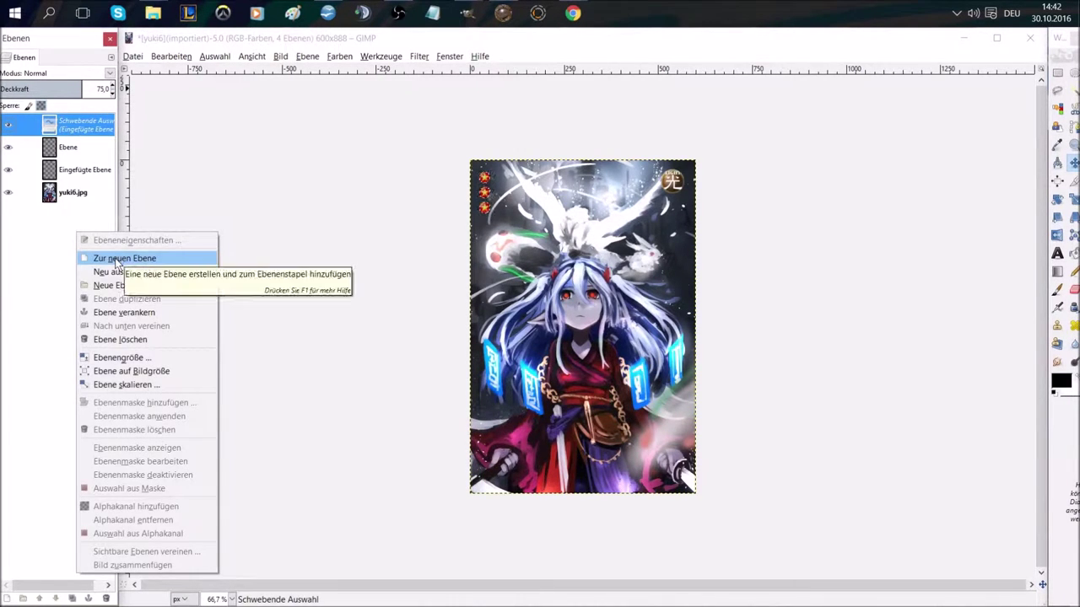
pyautogui.click(118, 260)
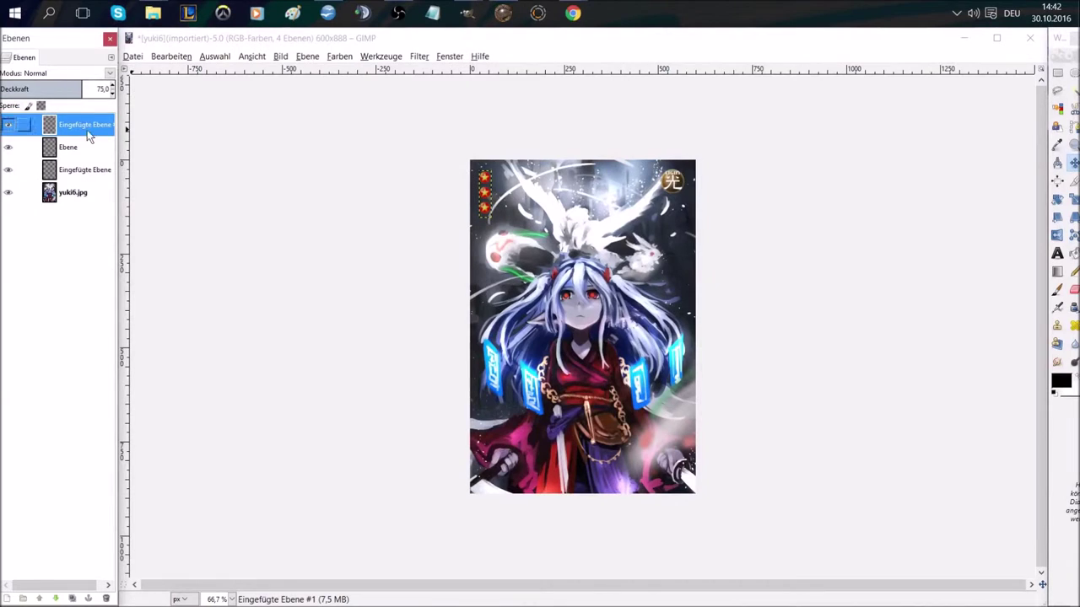
# Lower the opacity of the LIGHT symbol layer and make the star layer active again.
pyautogui.click(76, 170)
pyautogui.click(112, 93)
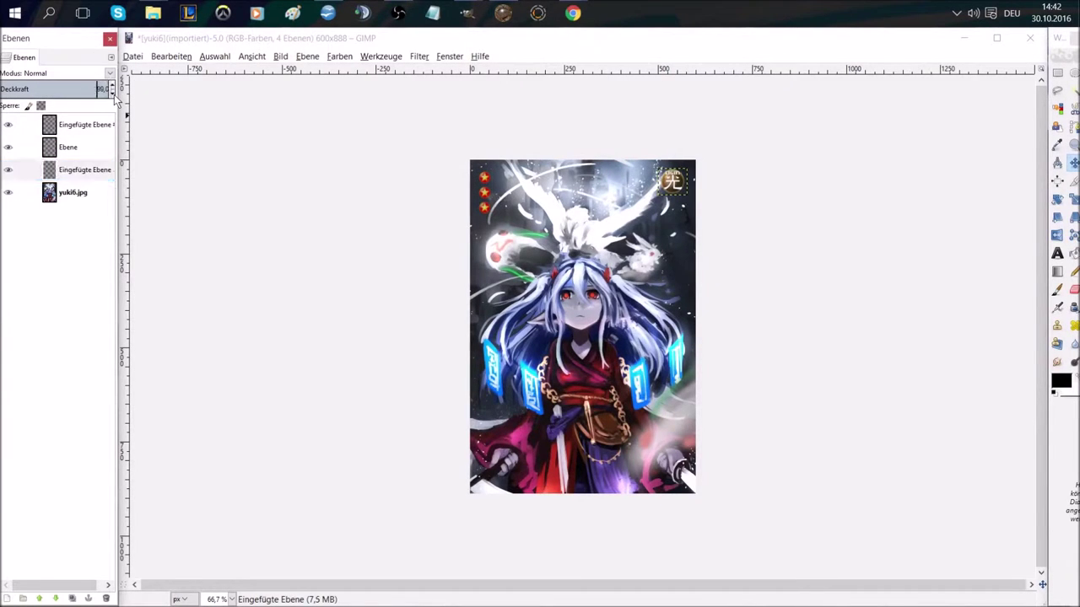
pyautogui.click(83, 132)
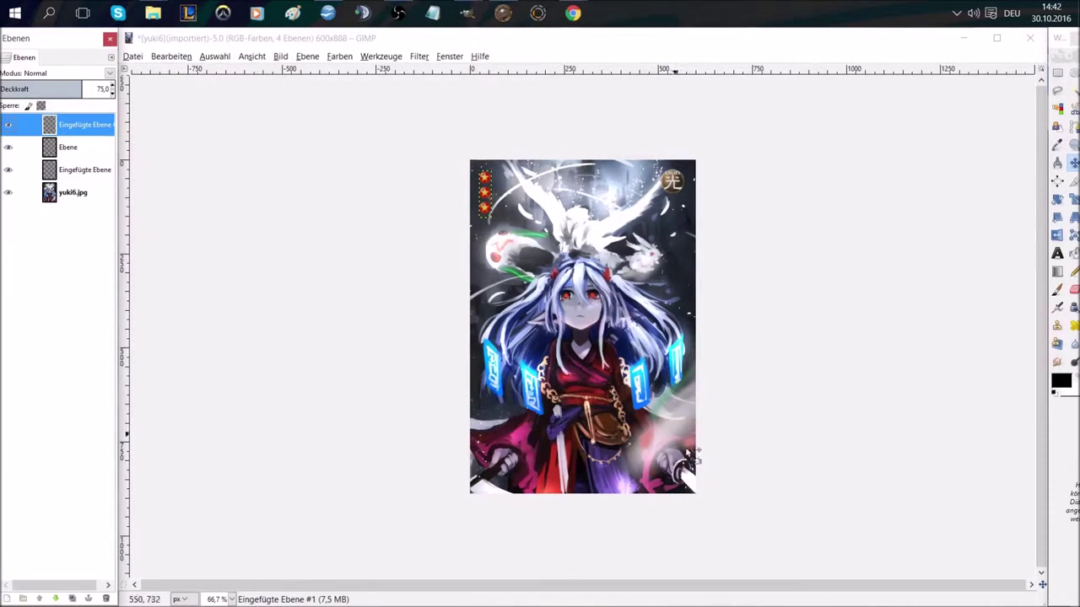
# Switch to Chrome, open the full Ghost Ogre & Snow Rabbit card picture in its own tab and copy the image.
pyautogui.moveTo(572, 25)
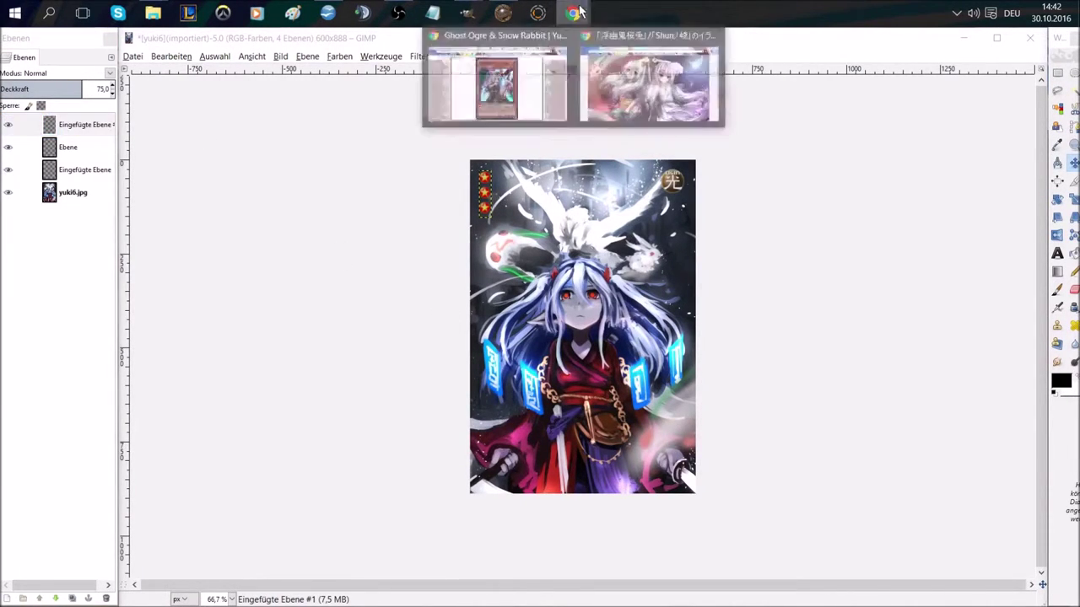
pyautogui.click(491, 77)
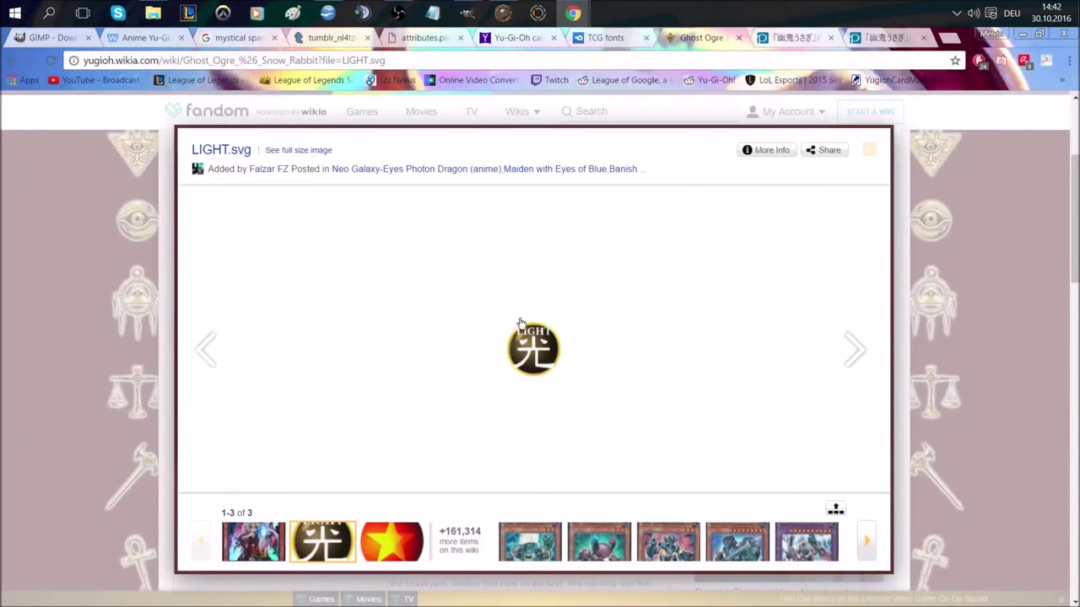
pyautogui.click(215, 346)
pyautogui.rightClick(504, 311)
pyautogui.click(544, 323)
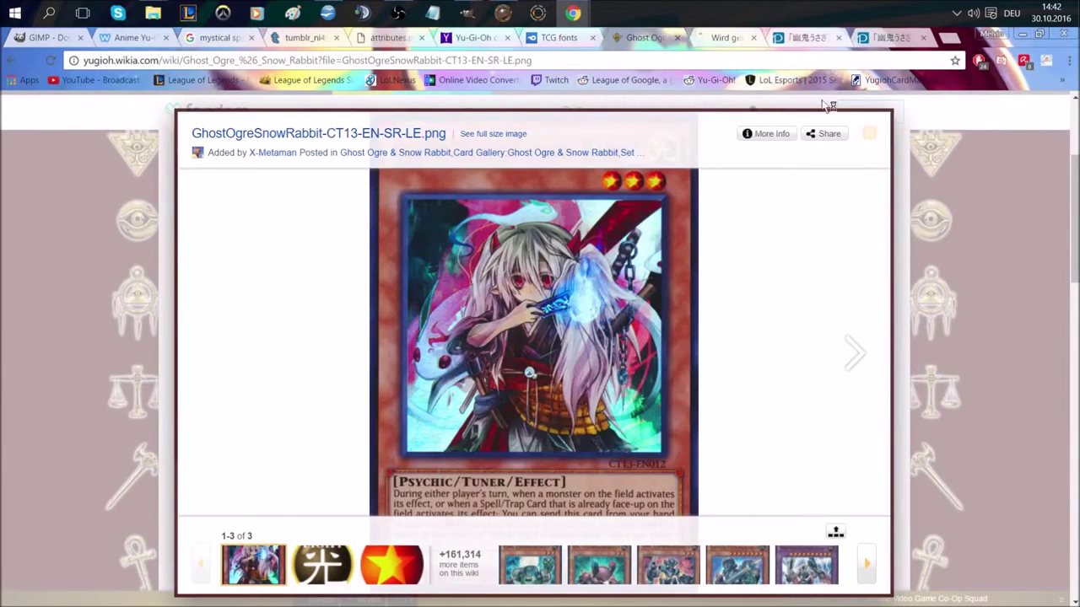
pyautogui.click(724, 37)
pyautogui.rightClick(187, 242)
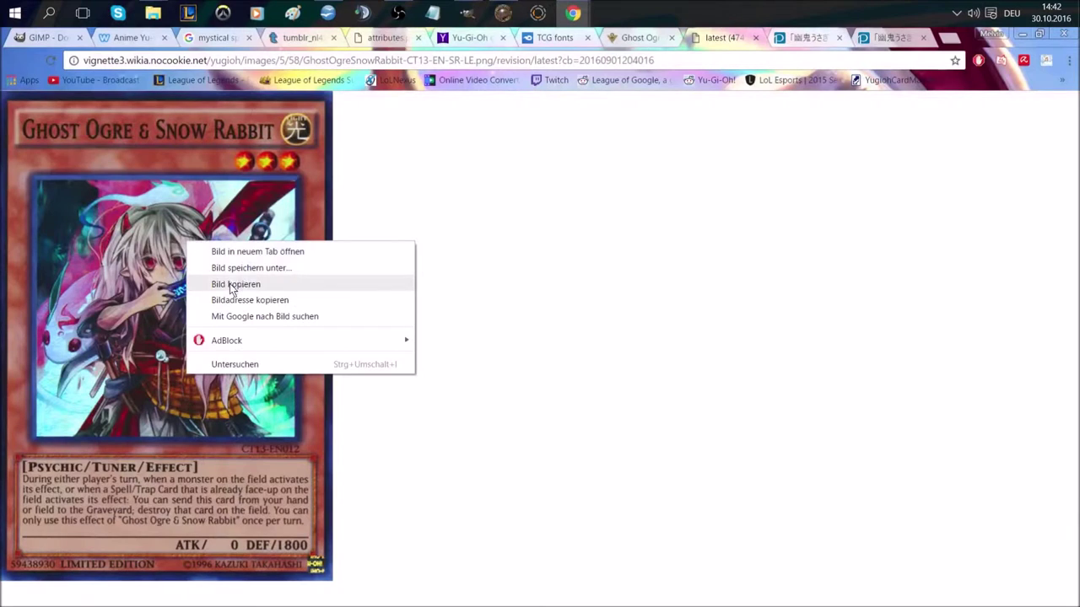
pyautogui.click(234, 284)
# Return to GIMP, create a new 600 × 888 px image and paste the copied card picture into it.
pyautogui.moveTo(468, 12)
pyautogui.click(346, 74)
pyautogui.click(133, 56)
pyautogui.click(157, 74)
pyautogui.click(393, 267)
pyautogui.hotkey('ctrl', 'v')
# Crop the pasted card picture down to its effect text box with the ATK/DEF line, about 431 × 151 px.
pyautogui.moveTo(377, 113); pyautogui.dragTo(588, 103)
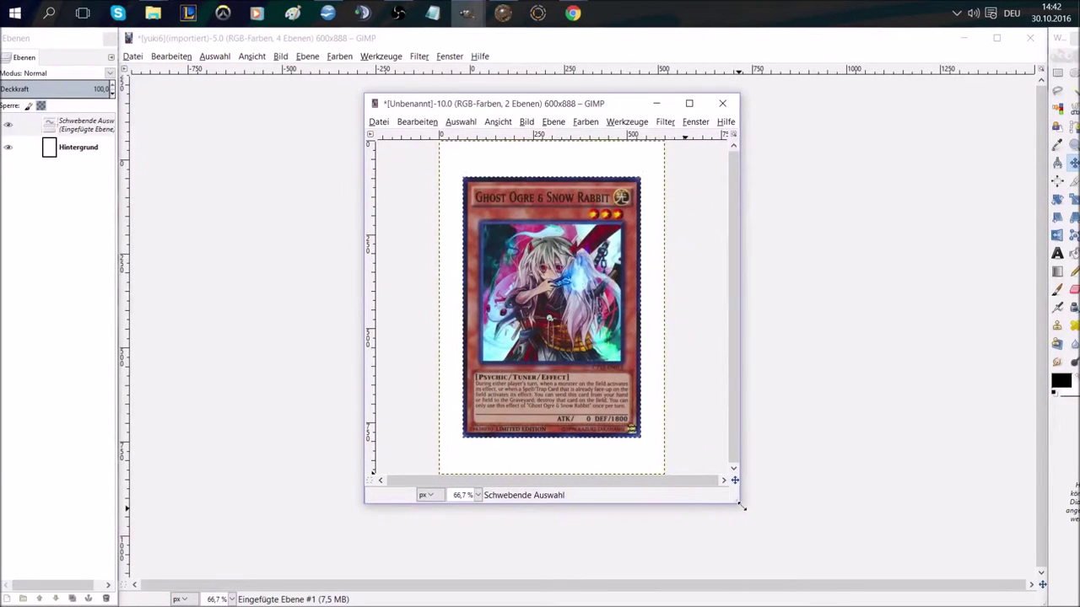
pyautogui.moveTo(742, 506); pyautogui.dragTo(831, 584)
pyautogui.moveTo(581, 88); pyautogui.dragTo(568, 72)
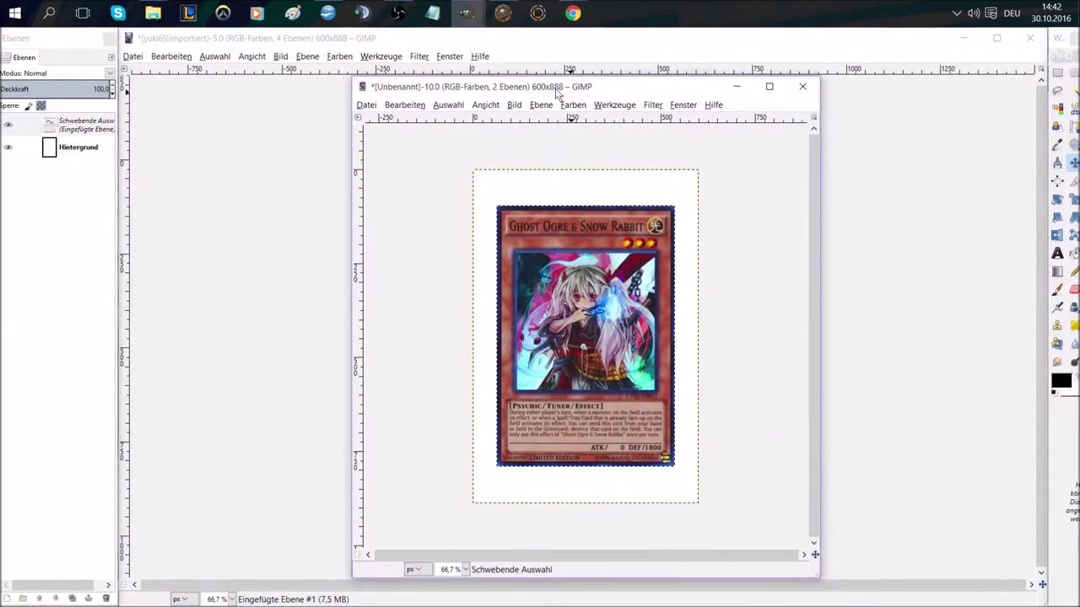
pyautogui.click(466, 567)
pyautogui.click(455, 496)
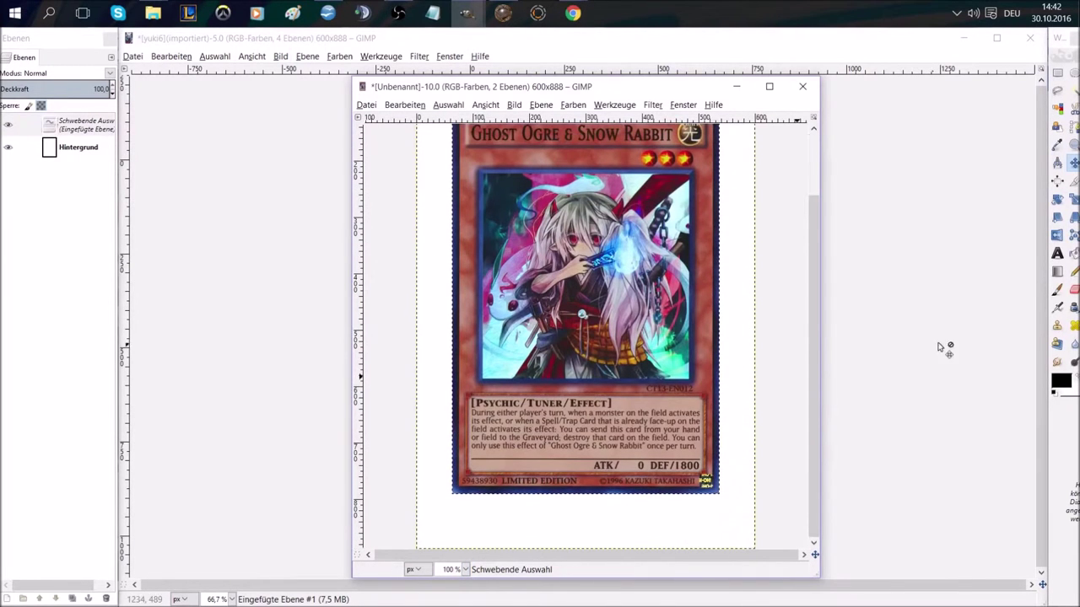
pyautogui.click(1073, 181)
pyautogui.moveTo(463, 391); pyautogui.dragTo(704, 479)
pyautogui.click(651, 414)
# Copy the cropped text box and paste it into the yuki6 artwork above a new transparent 600 × 888 px layer.
pyautogui.rightClick(592, 335)
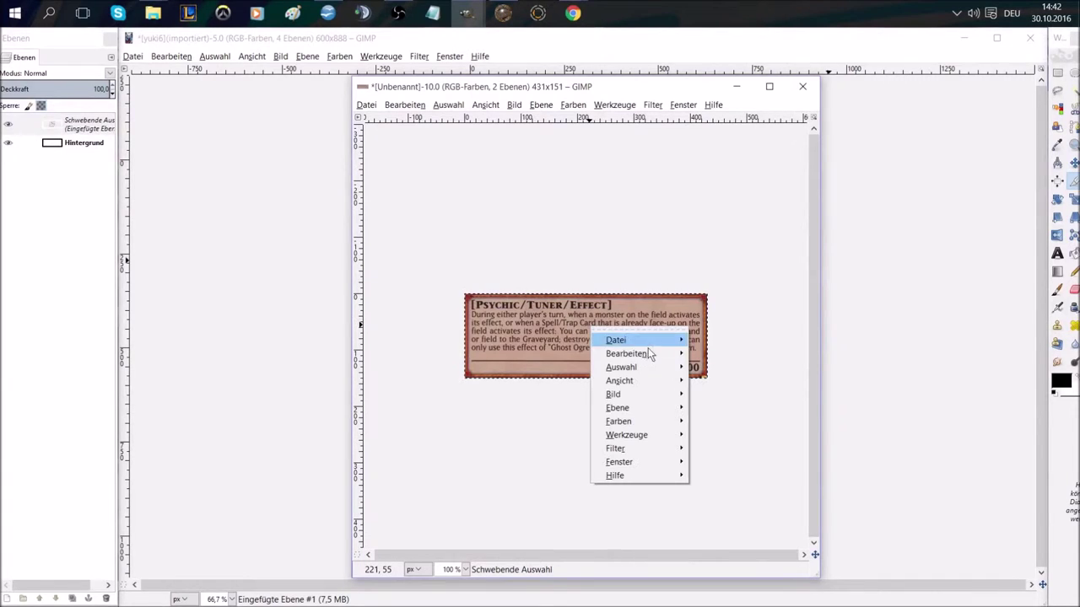
pyautogui.moveTo(651, 354)
pyautogui.click(726, 371)
pyautogui.click(346, 243)
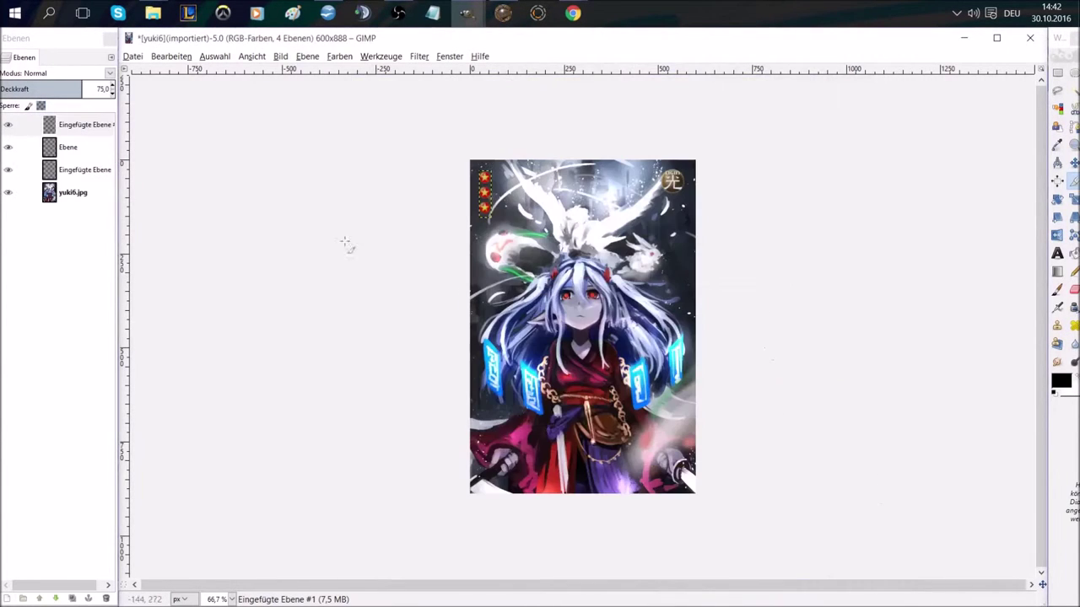
pyautogui.rightClick(64, 223)
pyautogui.click(93, 250)
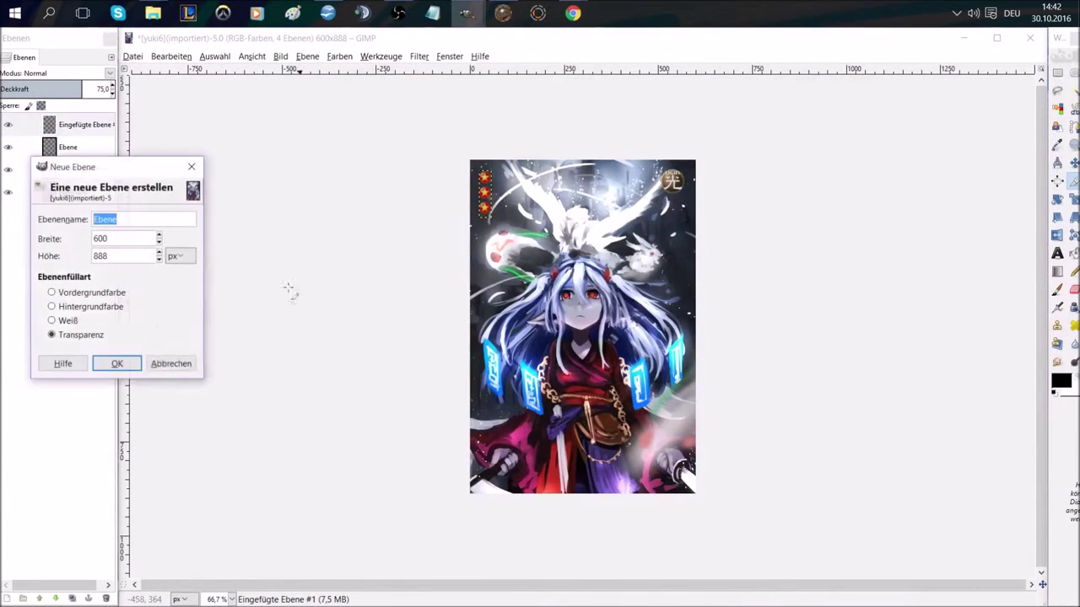
pyautogui.click(137, 366)
pyautogui.hotkey('ctrl', 'v')
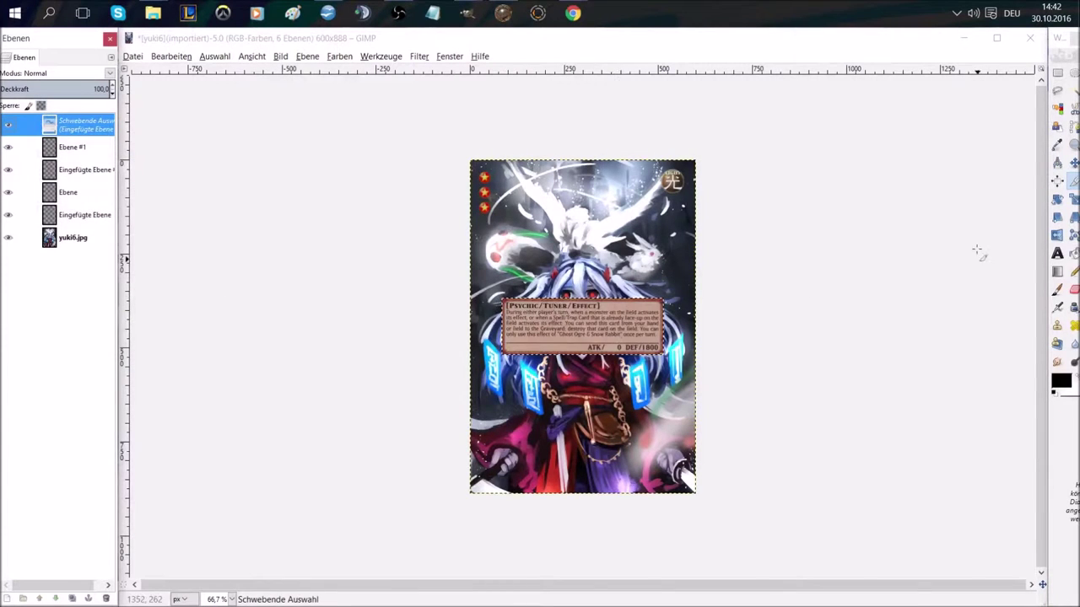
# Move the text box to the lower part of the artwork, scale it to about 449 × 154 px and center it horizontally.
pyautogui.moveTo(583, 267); pyautogui.dragTo(581, 437)
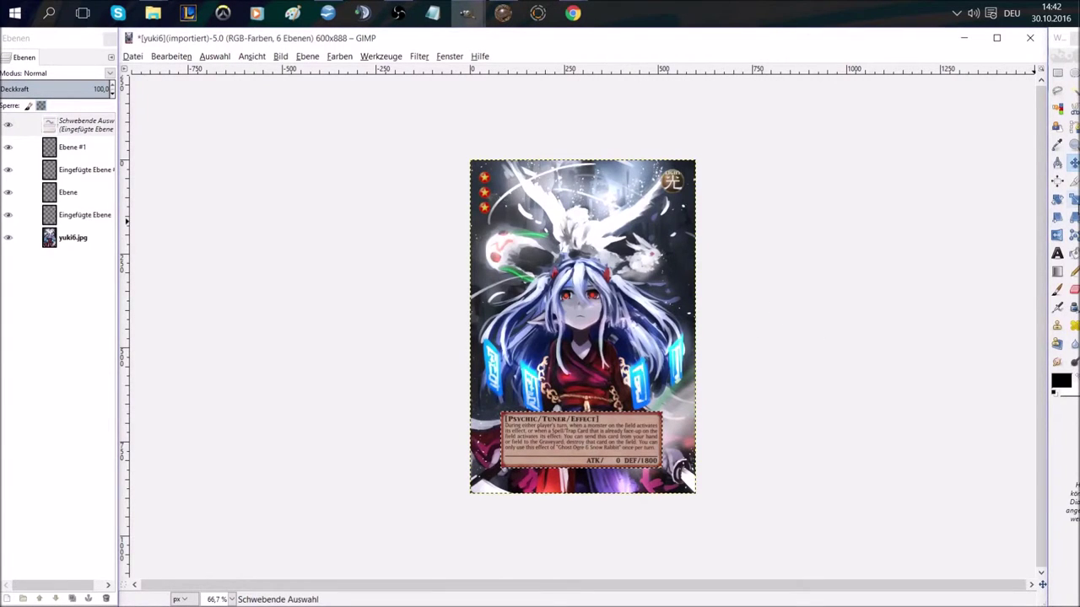
pyautogui.click(1073, 199)
pyautogui.click(533, 449)
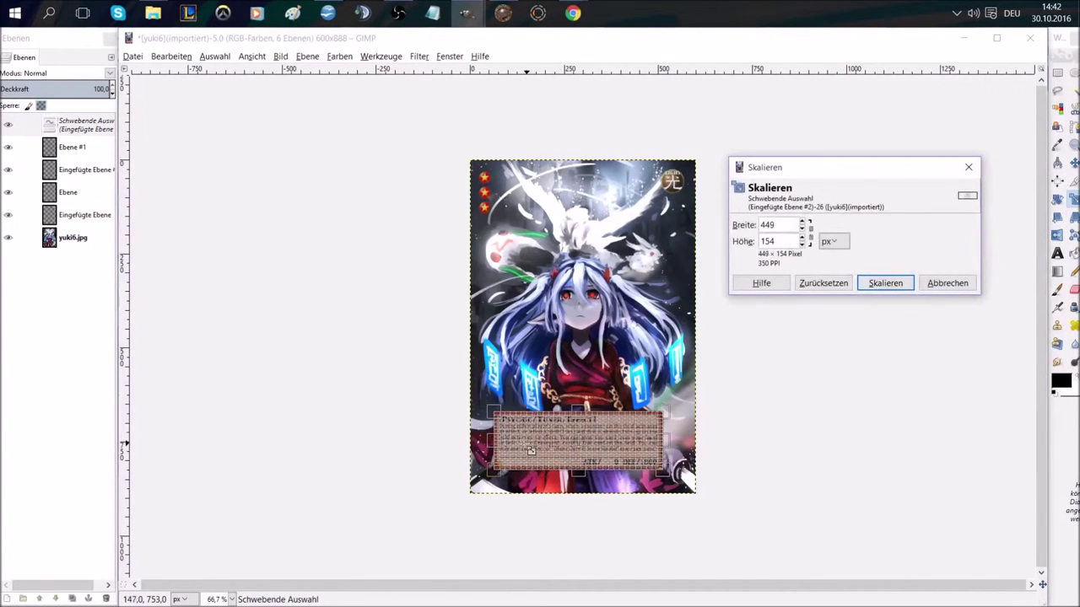
pyautogui.click(886, 284)
pyautogui.click(1073, 163)
pyautogui.moveTo(593, 435); pyautogui.dragTo(595, 441)
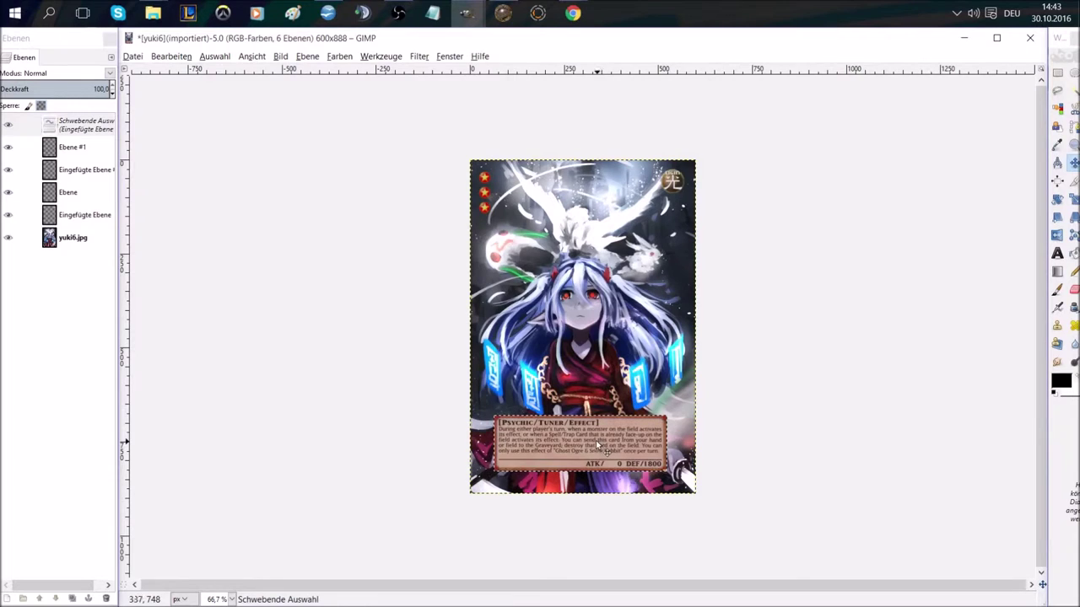
# Lower the opacity of the floating text box to 69.
pyautogui.moveTo(113, 95); pyautogui.dragTo(112, 93)
pyautogui.click(112, 93)
pyautogui.click(111, 98)
pyautogui.click(112, 98)
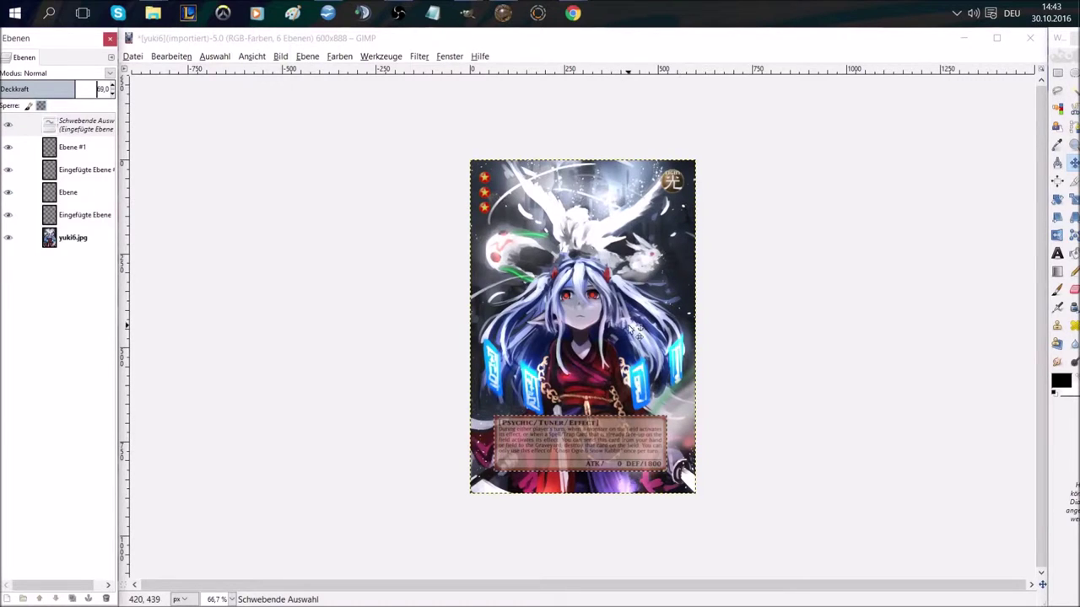
# Turn the floating text box into its own new layer.
pyautogui.rightClick(53, 161)
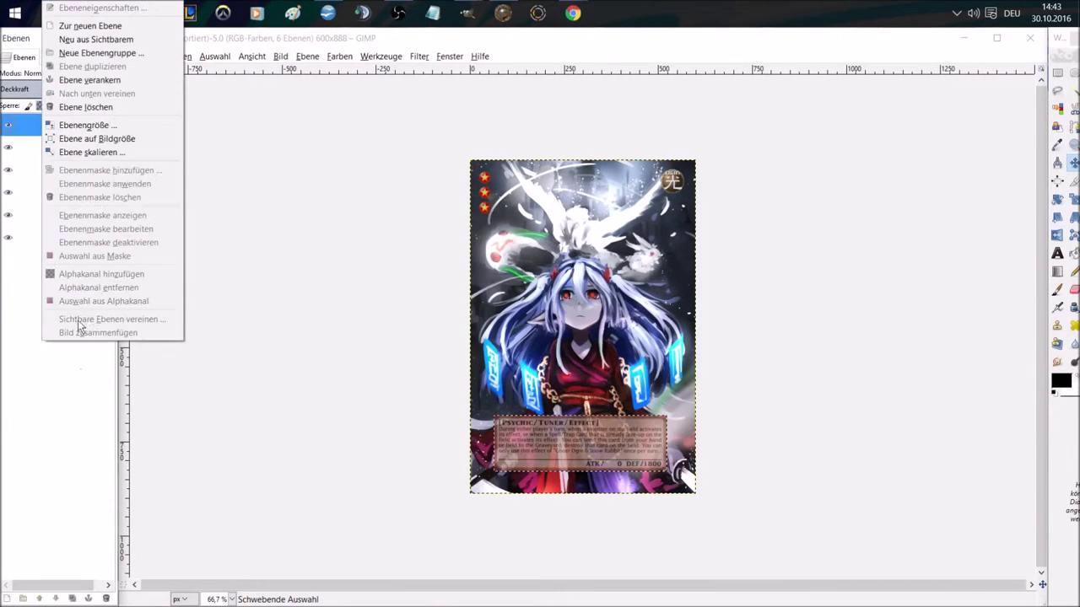
pyautogui.click(113, 37)
pyautogui.click(82, 172)
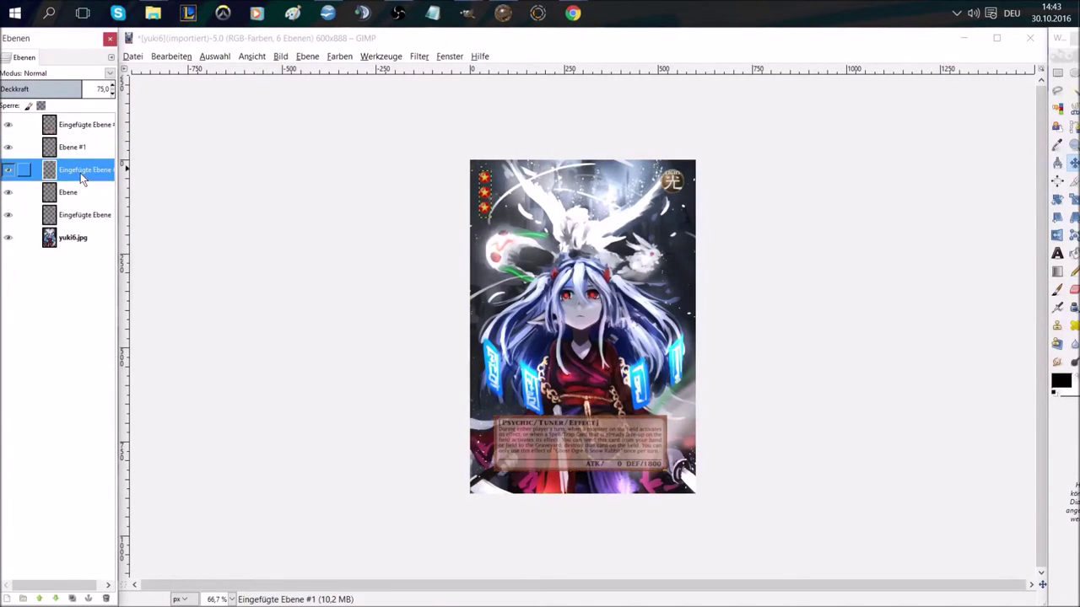
# Scale the light attribute symbol down slightly and move it closer to the artwork's upper-right corner.
pyautogui.click(77, 217)
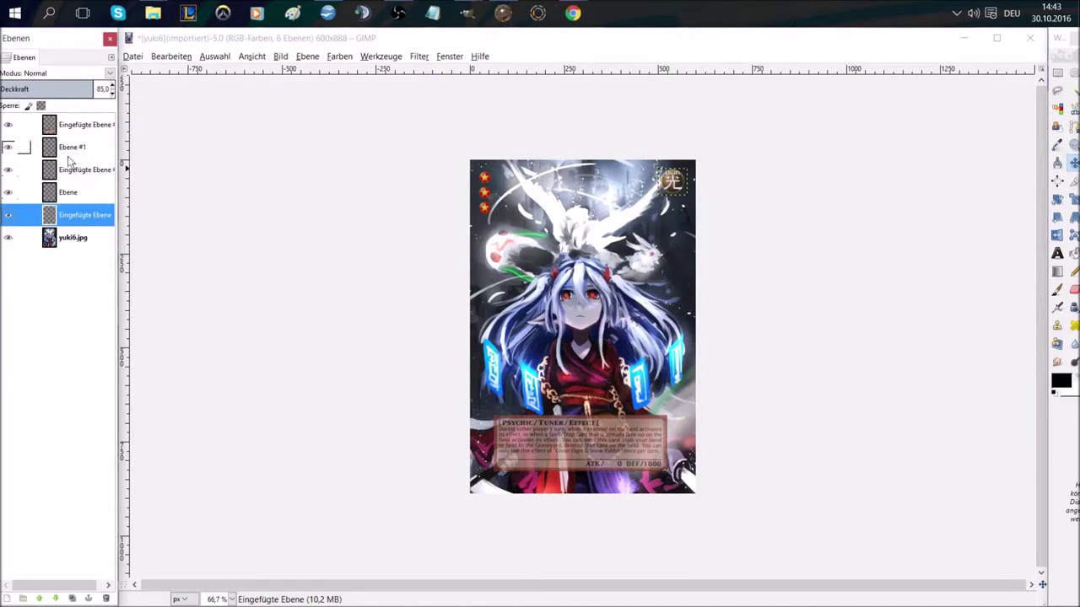
pyautogui.click(1073, 200)
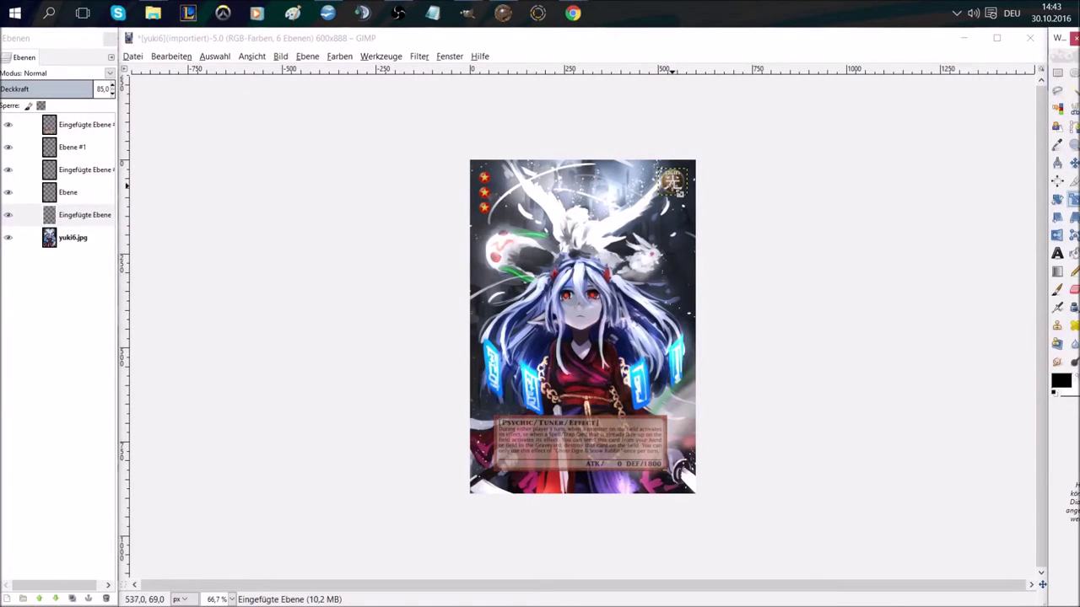
pyautogui.click(687, 187)
pyautogui.moveTo(655, 201); pyautogui.dragTo(658, 199)
pyautogui.click(885, 275)
pyautogui.click(1071, 162)
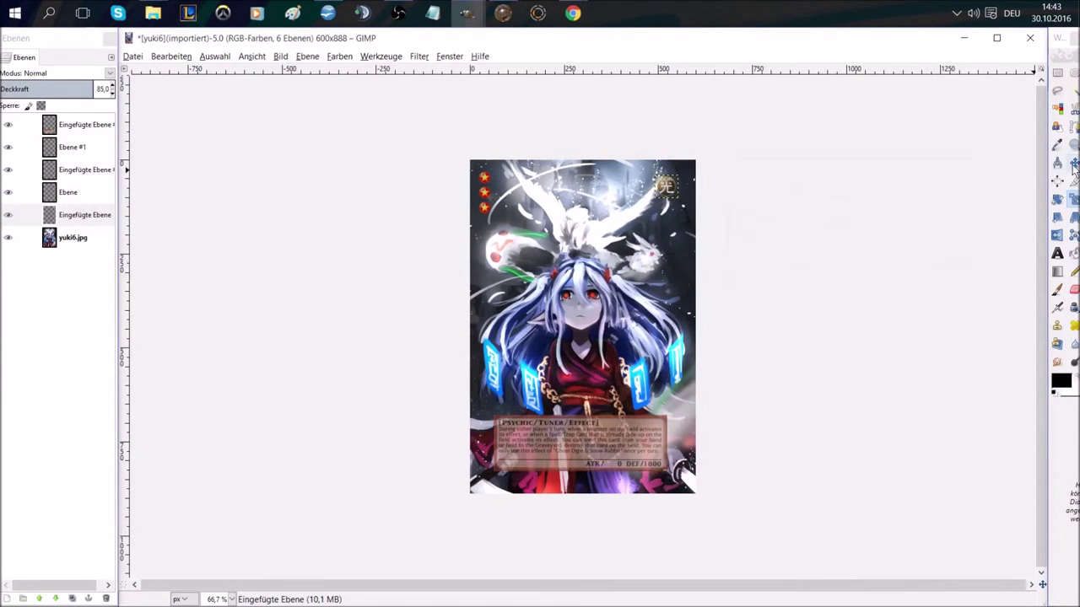
pyautogui.moveTo(664, 197); pyautogui.dragTo(683, 181)
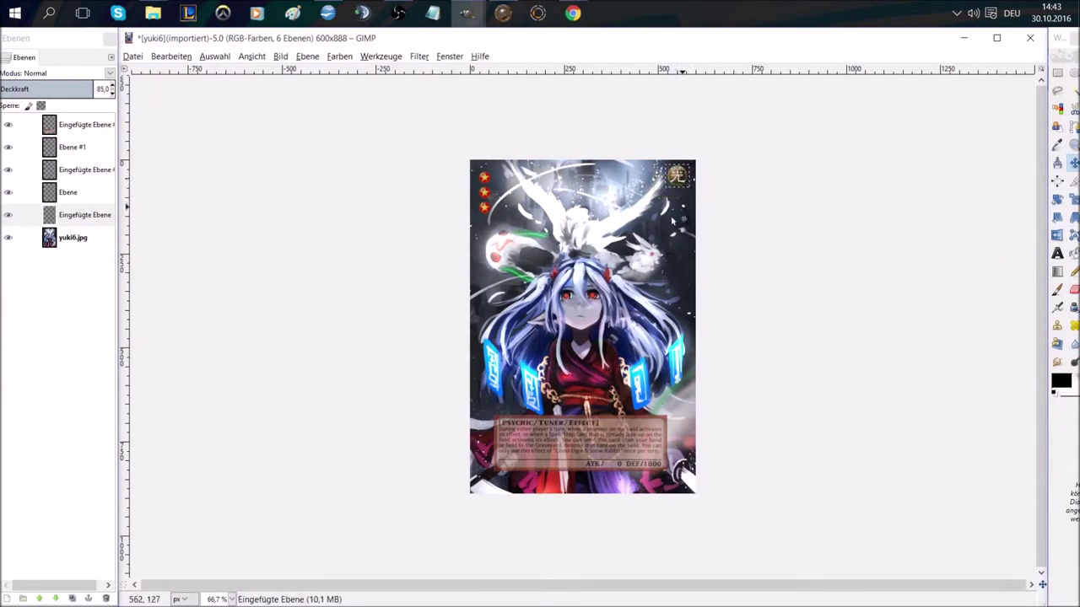
# Move the three level stars closer to the artwork's upper-left corner and nudge the effect text box slightly down.
pyautogui.click(84, 169)
pyautogui.moveTo(489, 201); pyautogui.dragTo(483, 195)
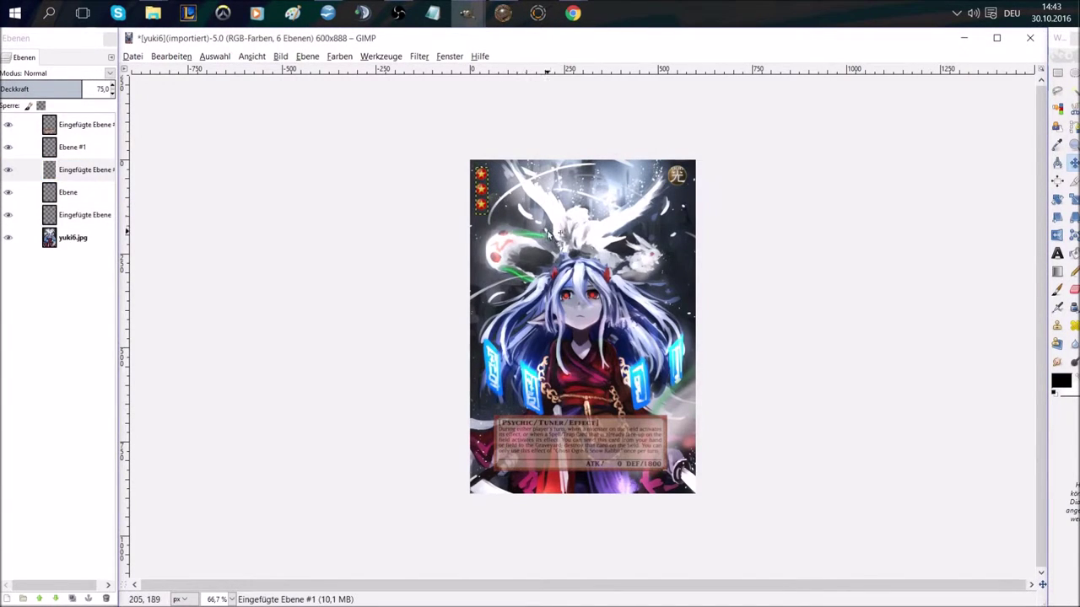
pyautogui.click(79, 128)
pyautogui.moveTo(627, 438); pyautogui.dragTo(627, 439)
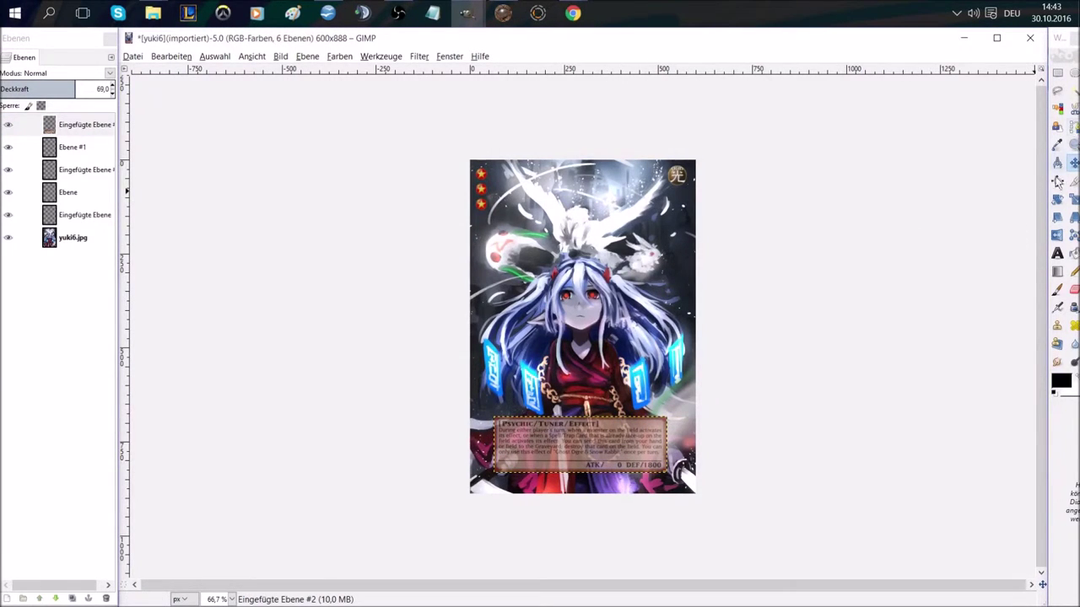
# Add the card name "Yuki Usagi" as text near the top of the artwork.
pyautogui.click(1057, 254)
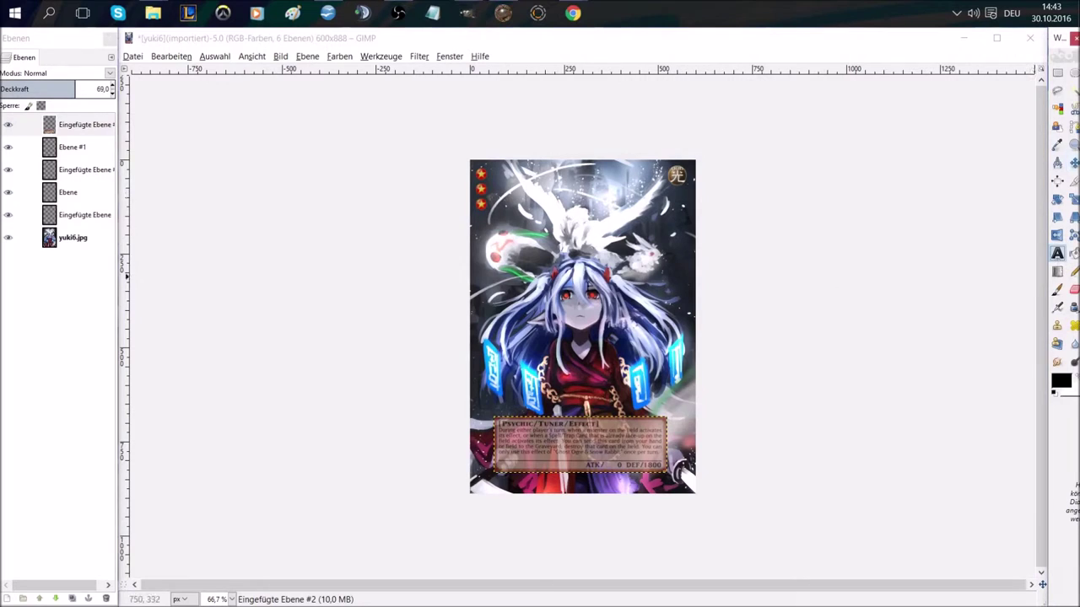
pyautogui.click(529, 189)
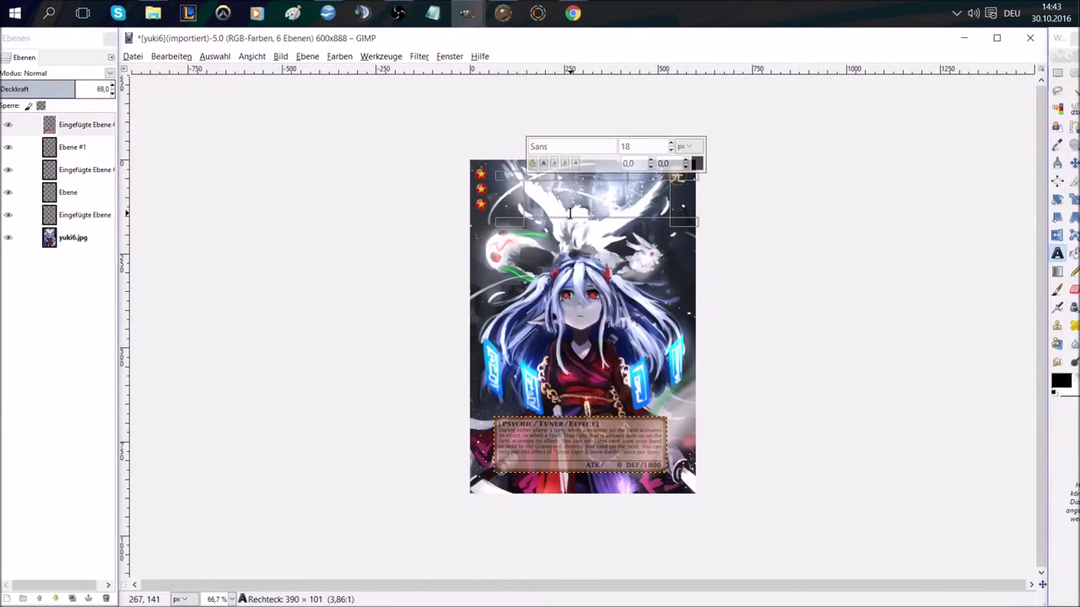
pyautogui.write('G')
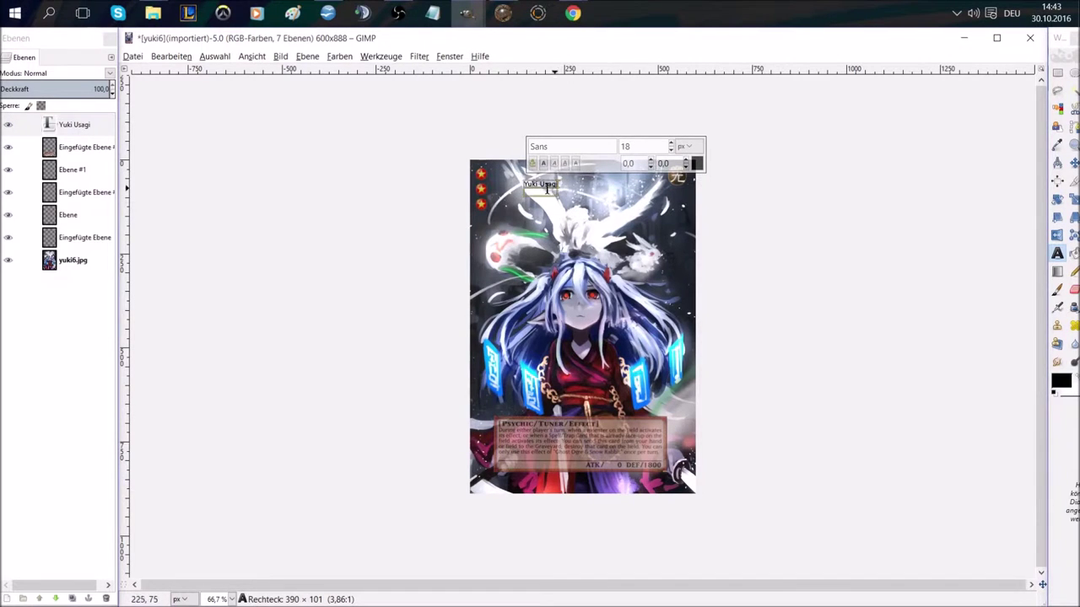
# Set the card name's font to Yu-Gi-Oh! Matrix Small Caps 1 and its size to 35 px.
pyautogui.moveTo(556, 188); pyautogui.dragTo(449, 165)
pyautogui.write('yu')
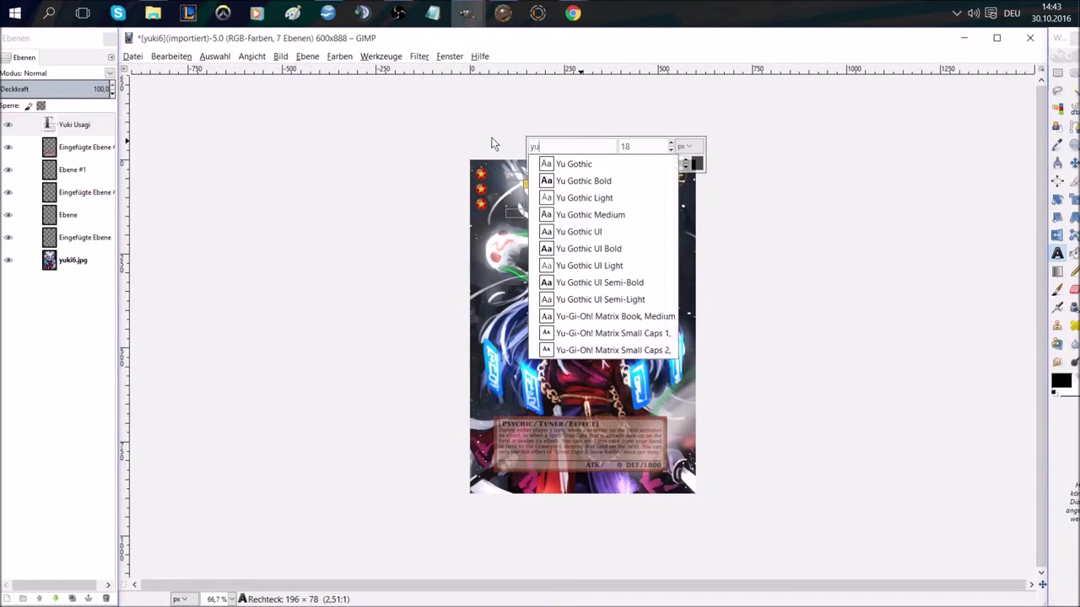
pyautogui.click(609, 335)
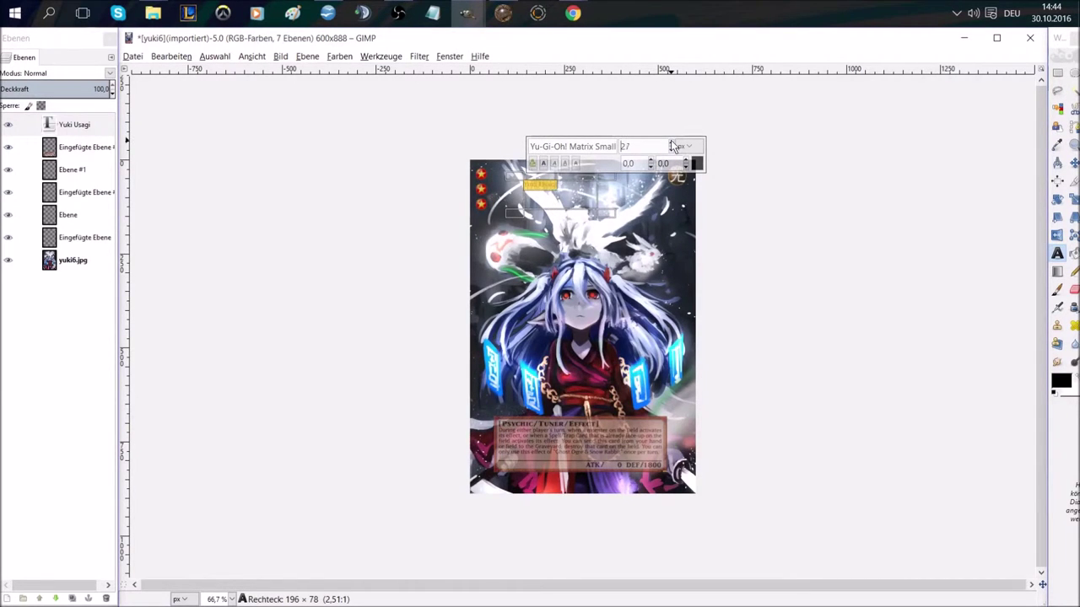
pyautogui.click(583, 196)
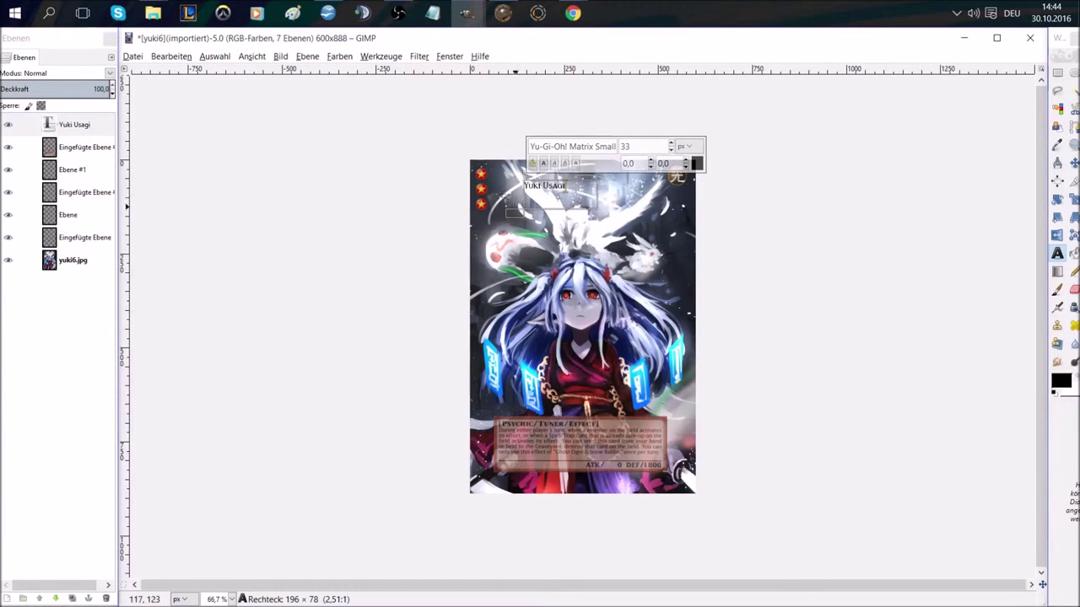
pyautogui.moveTo(595, 179); pyautogui.dragTo(465, 191)
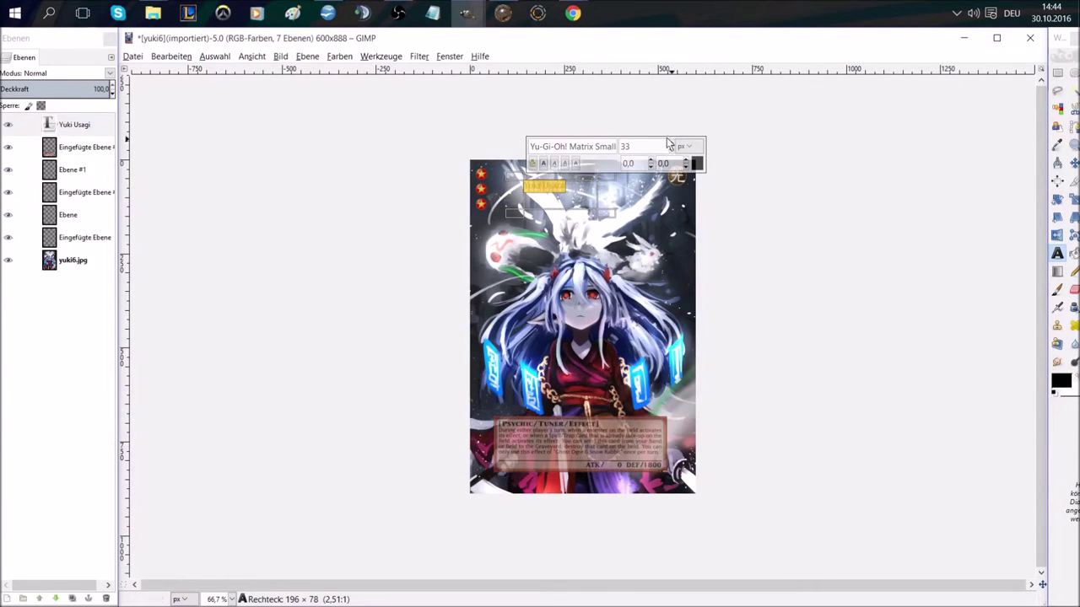
pyautogui.click(583, 193)
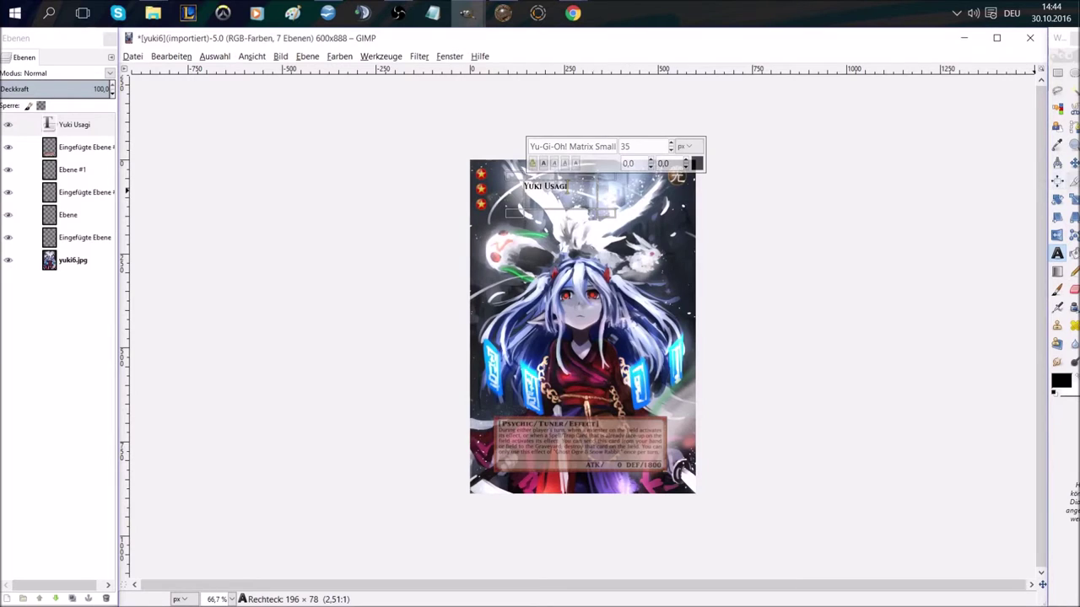
# Move the card name up to the top edge of the artwork and center it horizontally.
pyautogui.click(1074, 162)
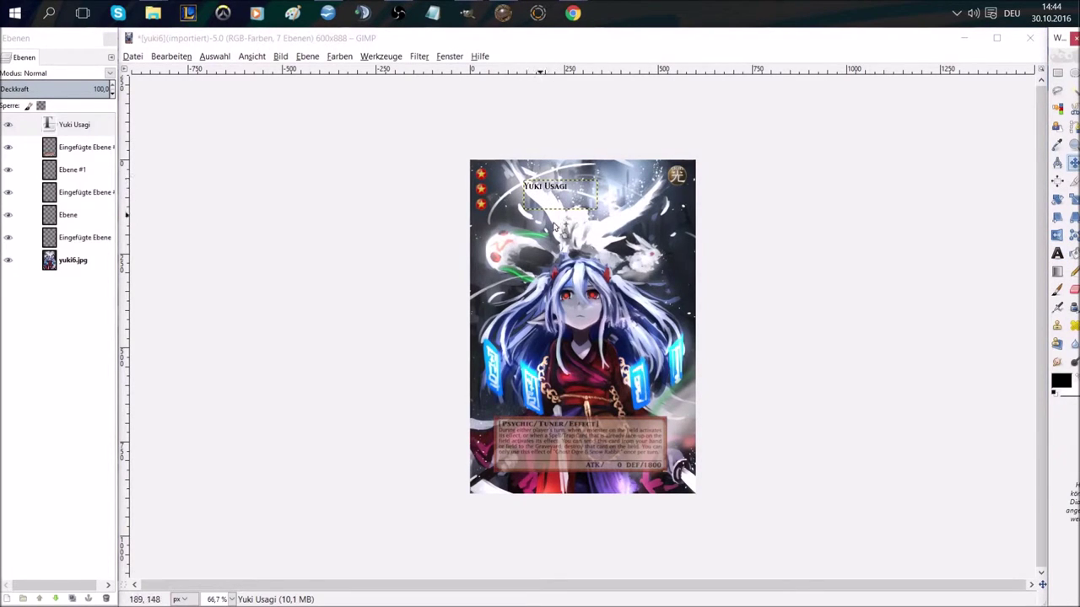
pyautogui.click(74, 125)
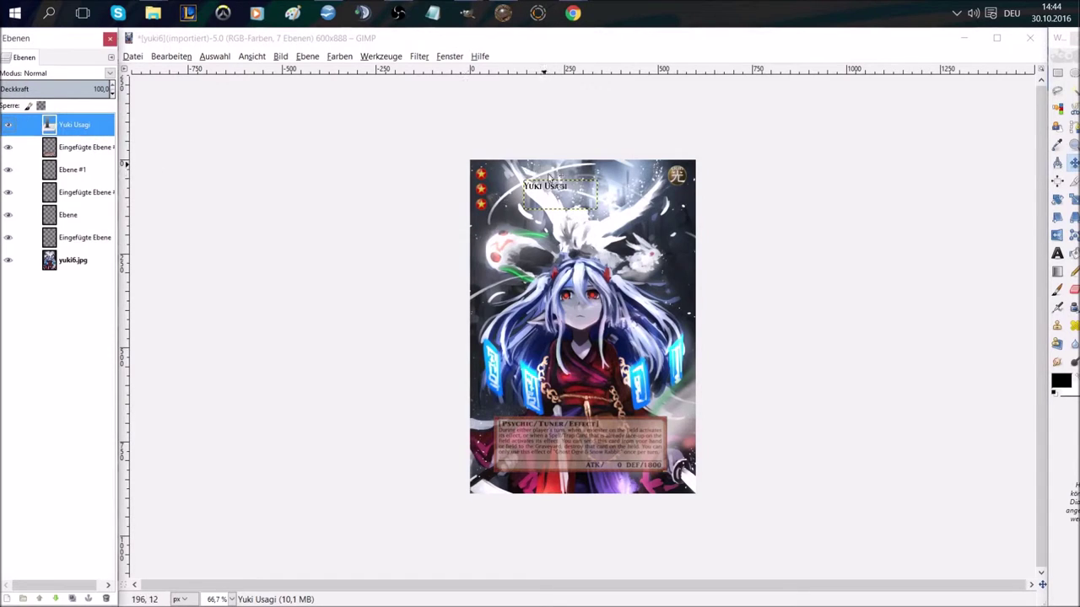
pyautogui.moveTo(531, 189); pyautogui.dragTo(566, 175)
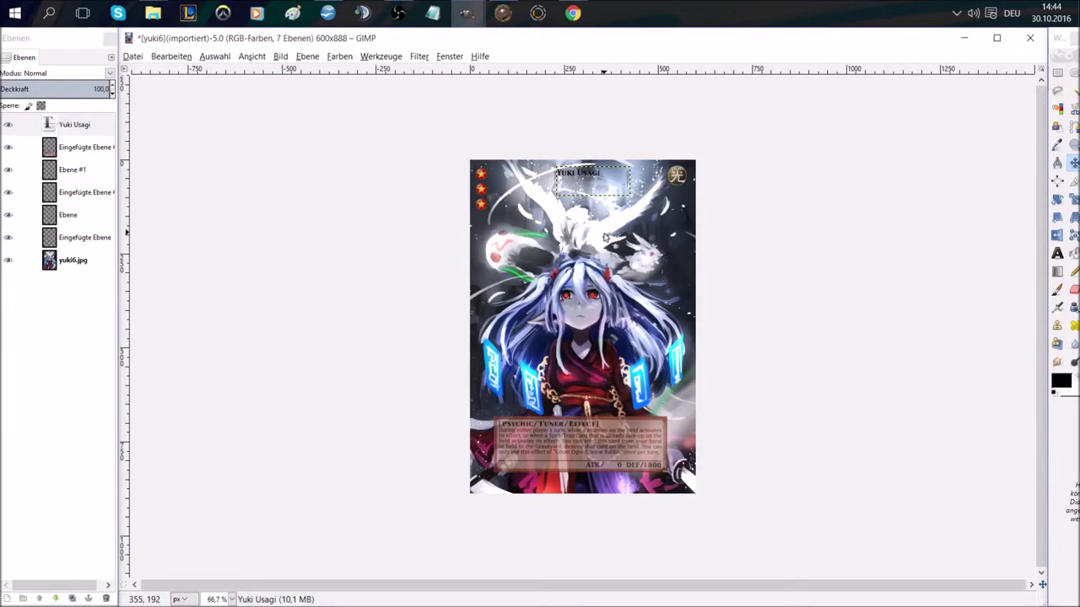
# Fine-tune the layout by nudging the effect text box slightly up and the light attribute symbol slightly down.
pyautogui.click(75, 152)
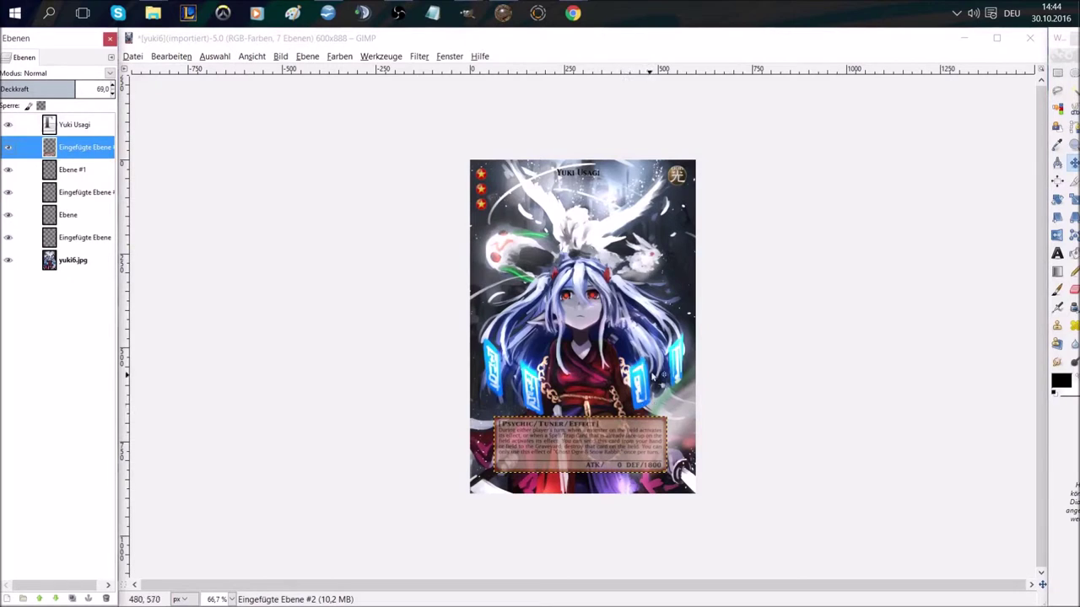
pyautogui.moveTo(579, 447); pyautogui.dragTo(580, 446)
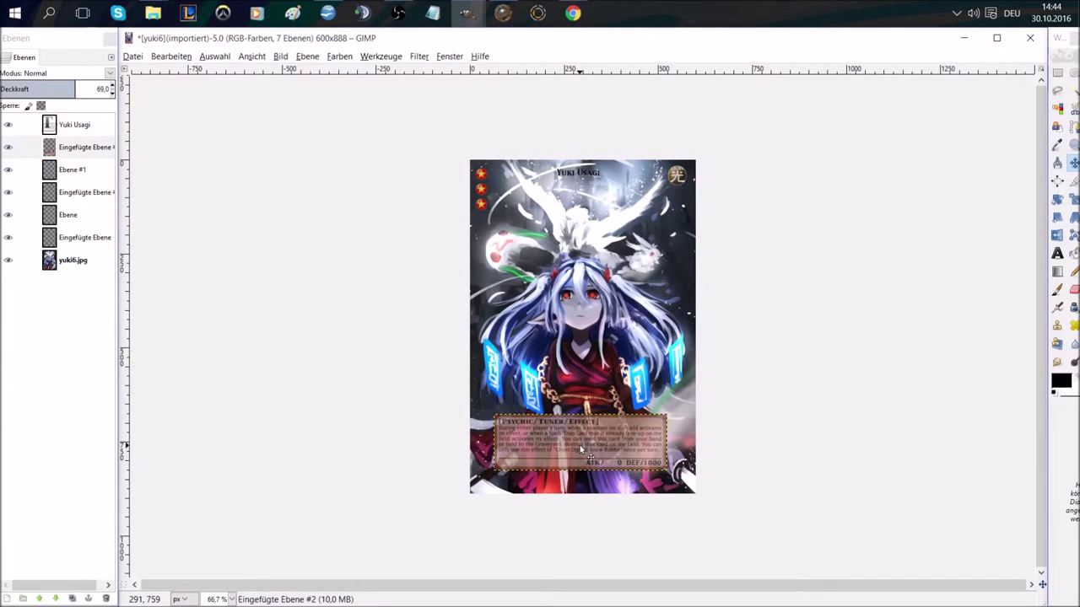
pyautogui.click(83, 238)
pyautogui.moveTo(677, 178); pyautogui.dragTo(687, 187)
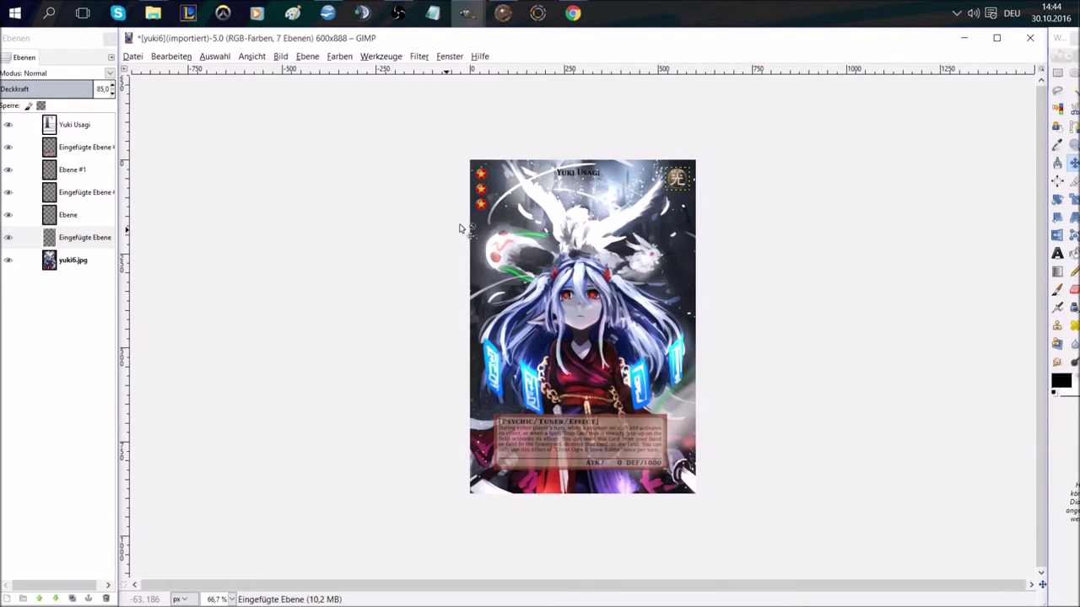
pyautogui.click(135, 58)
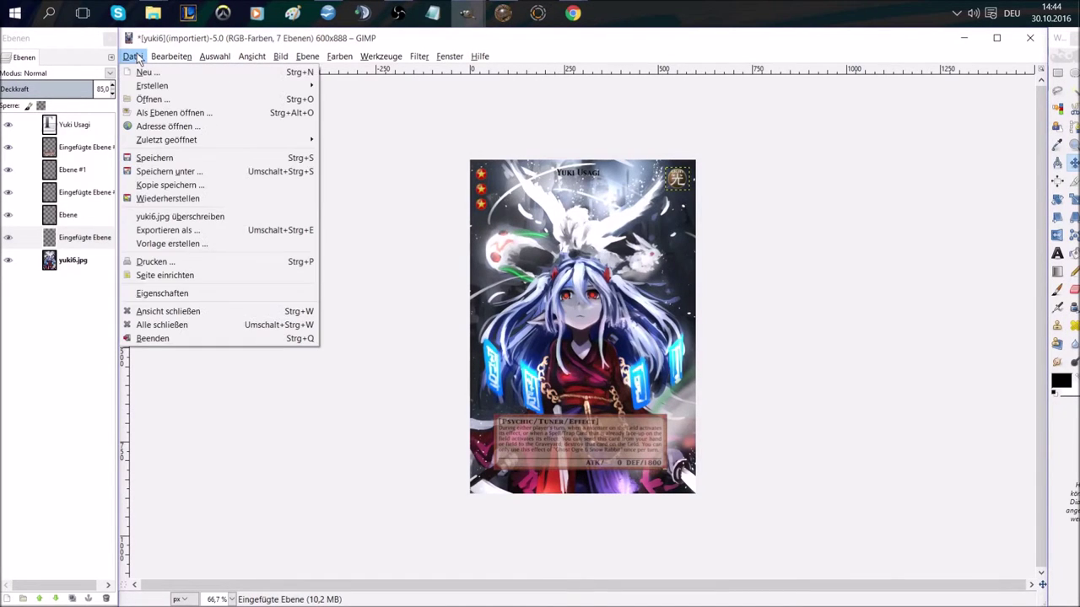
pyautogui.click(184, 229)
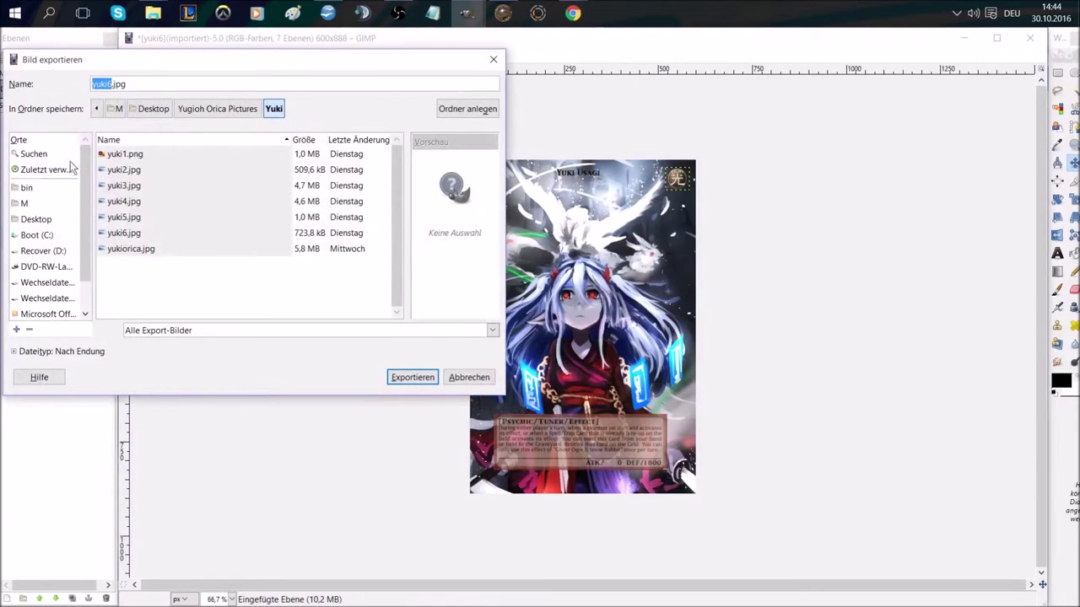
pyautogui.click(494, 62)
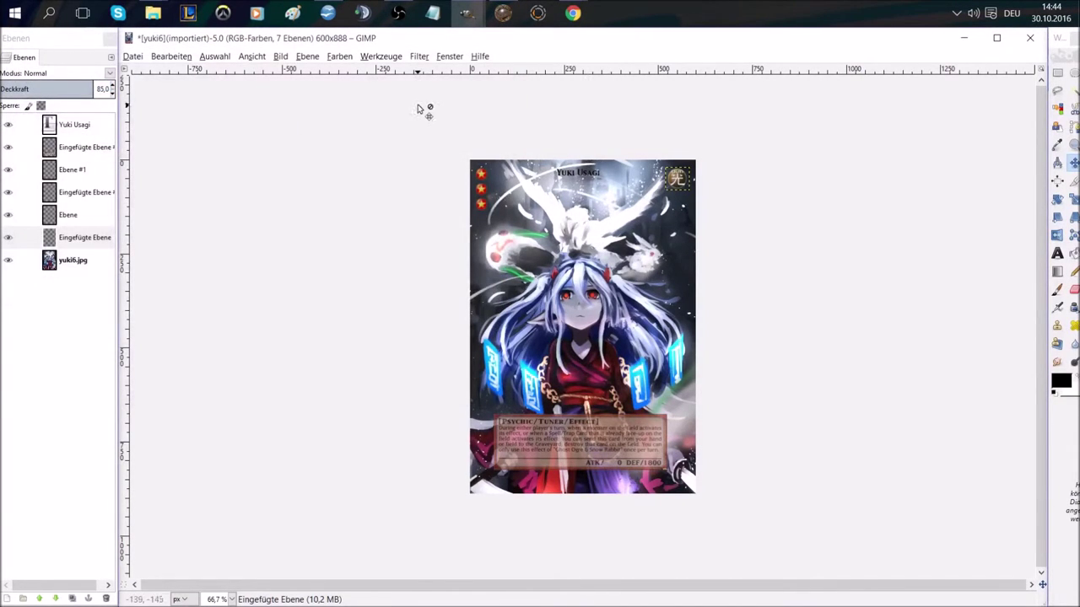
# Switch to OpenOffice, open yukiorica from the ygo customn folder and move the picture to about 0.90 / 0.96 cm in the page's upper-left corner.
pyautogui.click(329, 10)
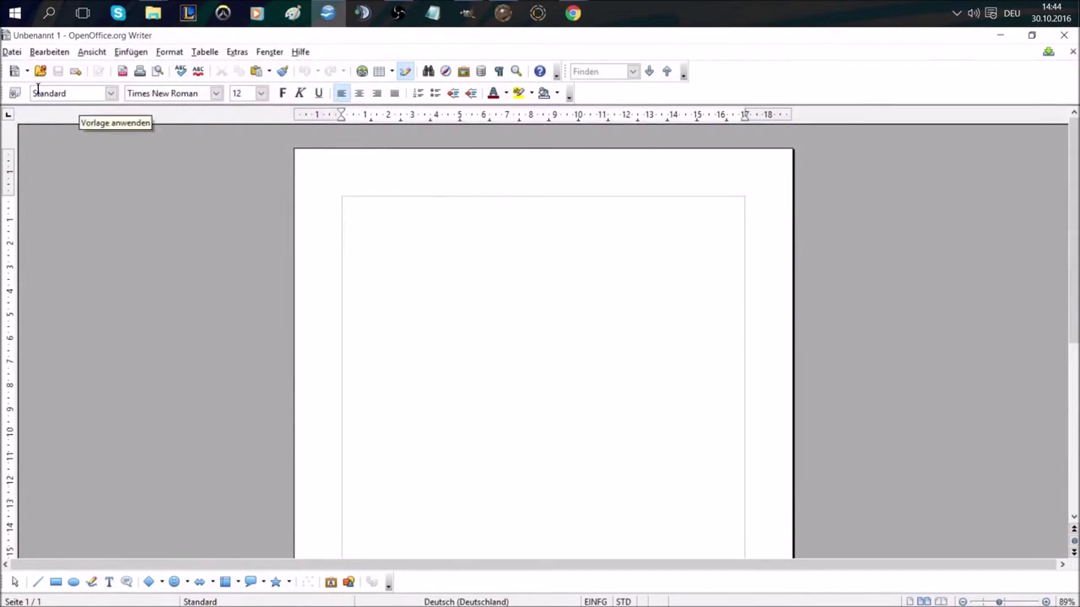
pyautogui.click(12, 51)
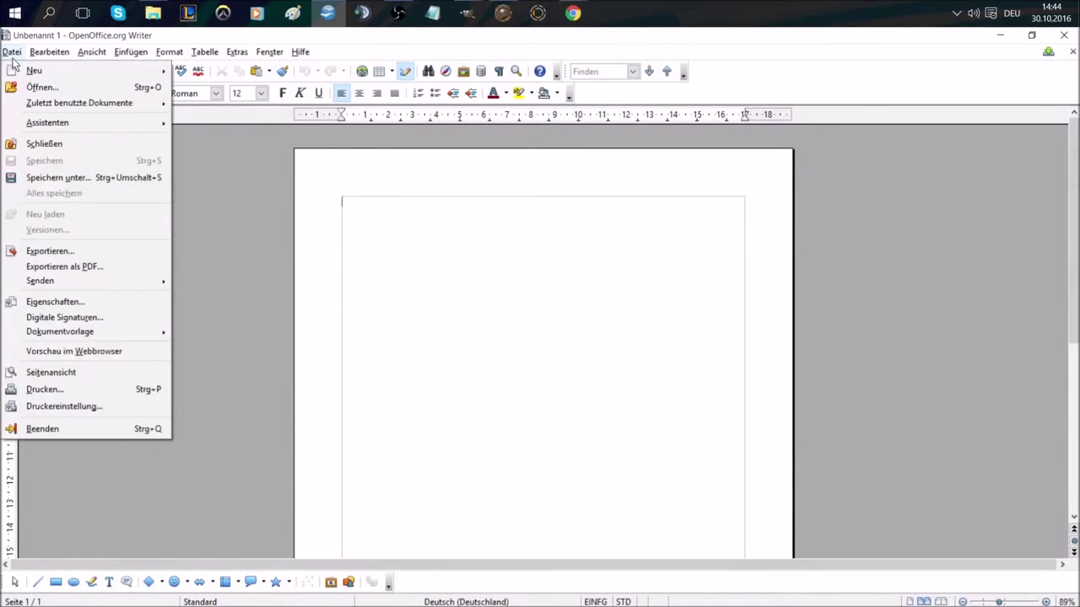
pyautogui.click(55, 88)
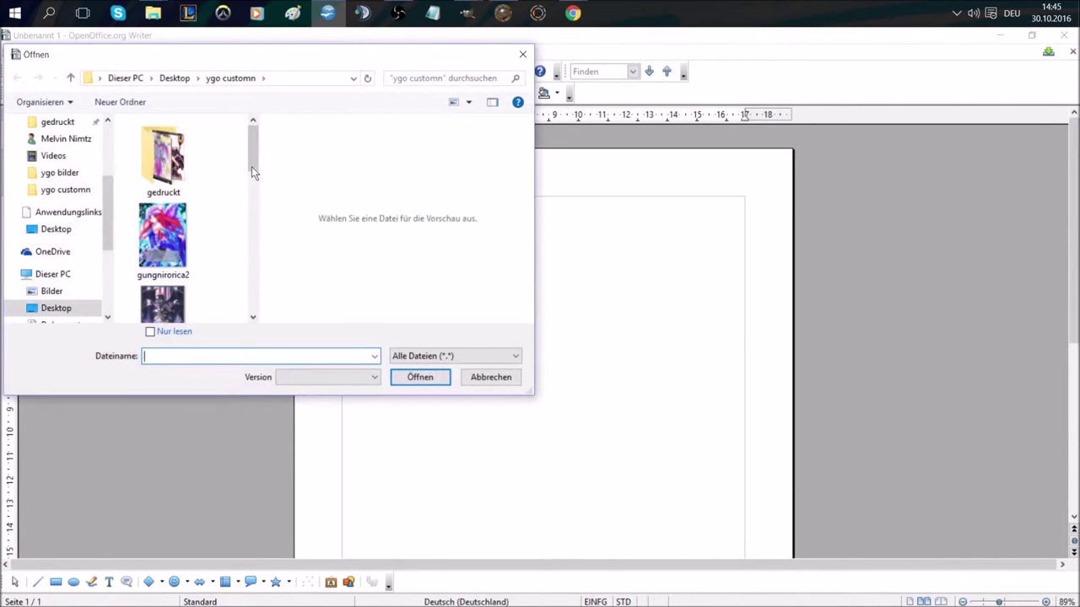
pyautogui.moveTo(255, 151); pyautogui.dragTo(250, 296)
pyautogui.click(169, 210)
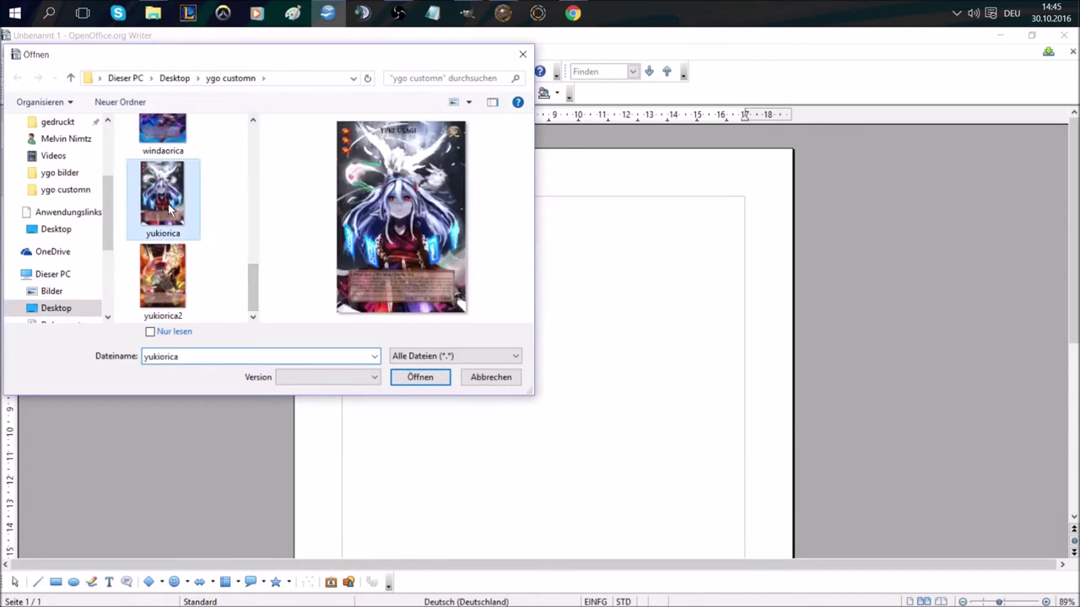
pyautogui.doubleClick(169, 210)
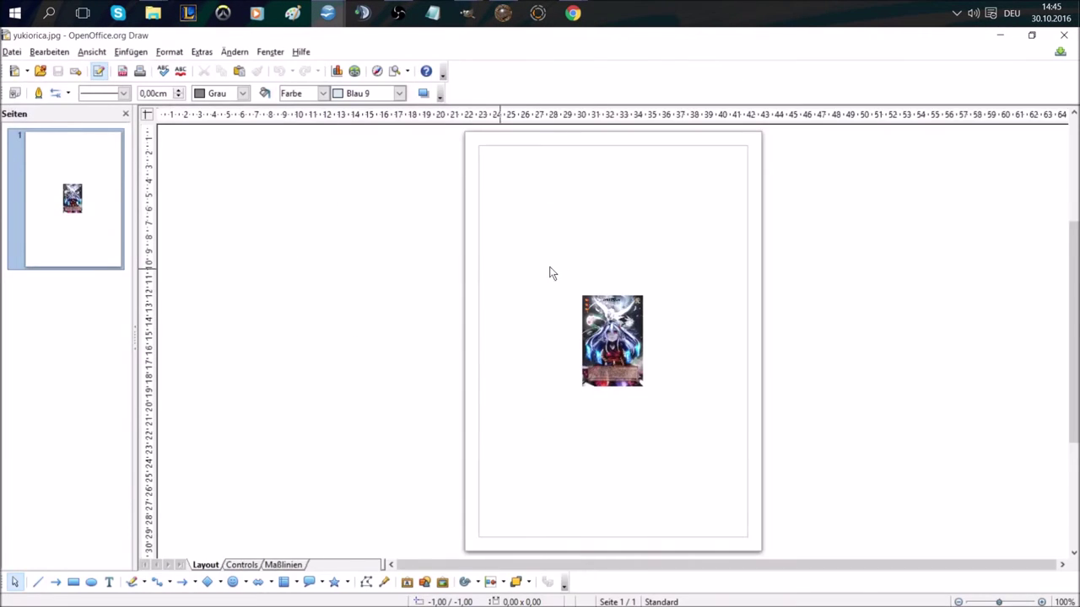
pyautogui.moveTo(620, 346); pyautogui.dragTo(531, 215)
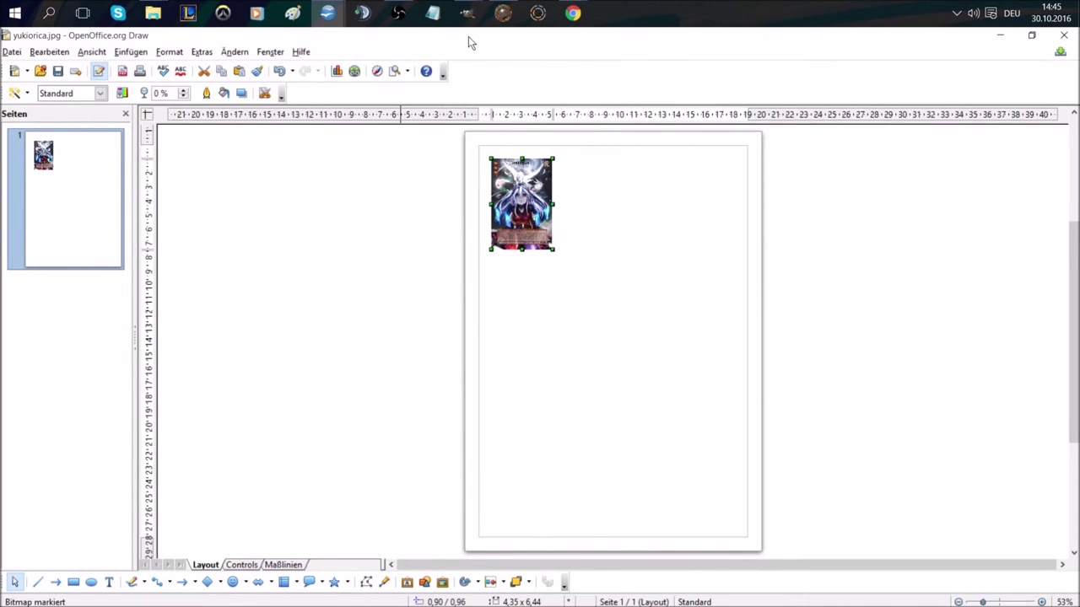
# Switch to Chrome and look up the real dimensions of a Yu-Gi-Oh card on the Yahoo Answers page.
pyautogui.moveTo(573, 12)
pyautogui.click(555, 86)
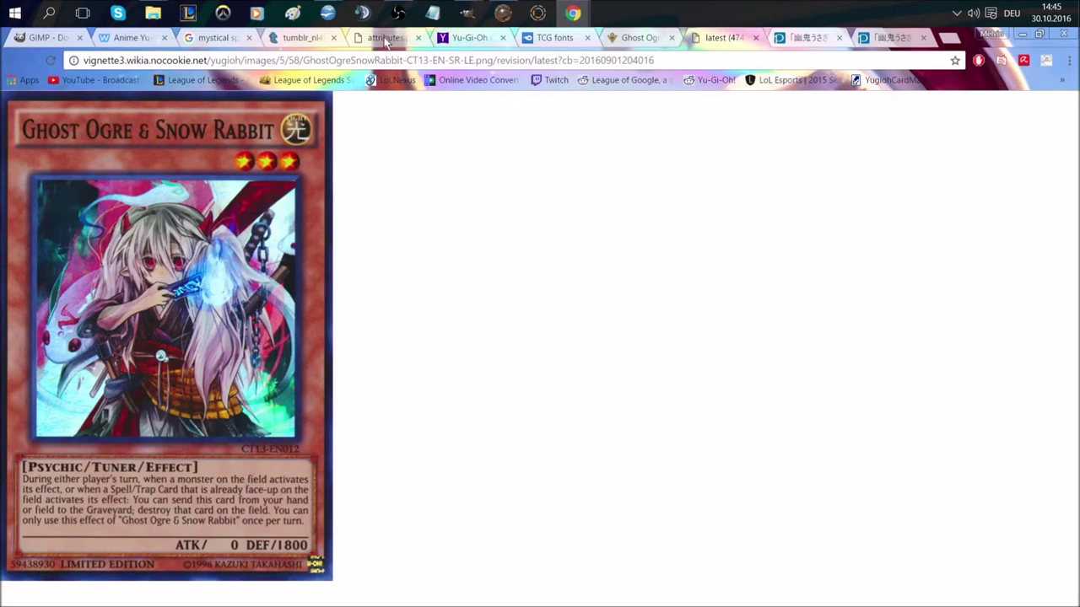
pyautogui.click(467, 39)
pyautogui.scroll(-3, 422, 405)
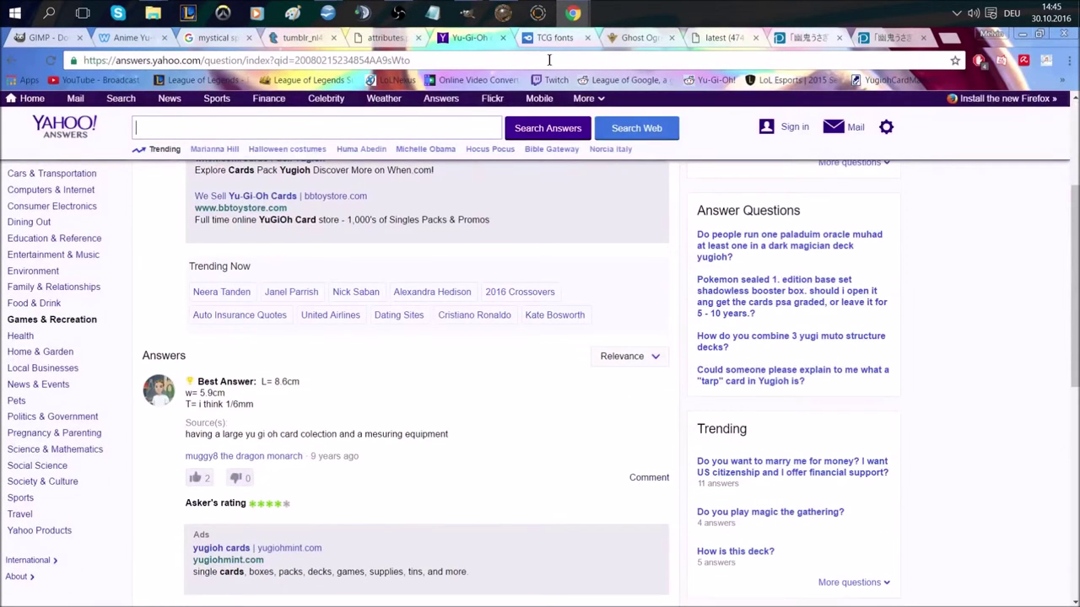
# Switch to the yukiorica drawing in OpenOffice Draw, resize the picture to 5.90 cm wide and 8.60 cm high, and move it to about 0.60 / 0.60 cm.
pyautogui.moveTo(329, 13)
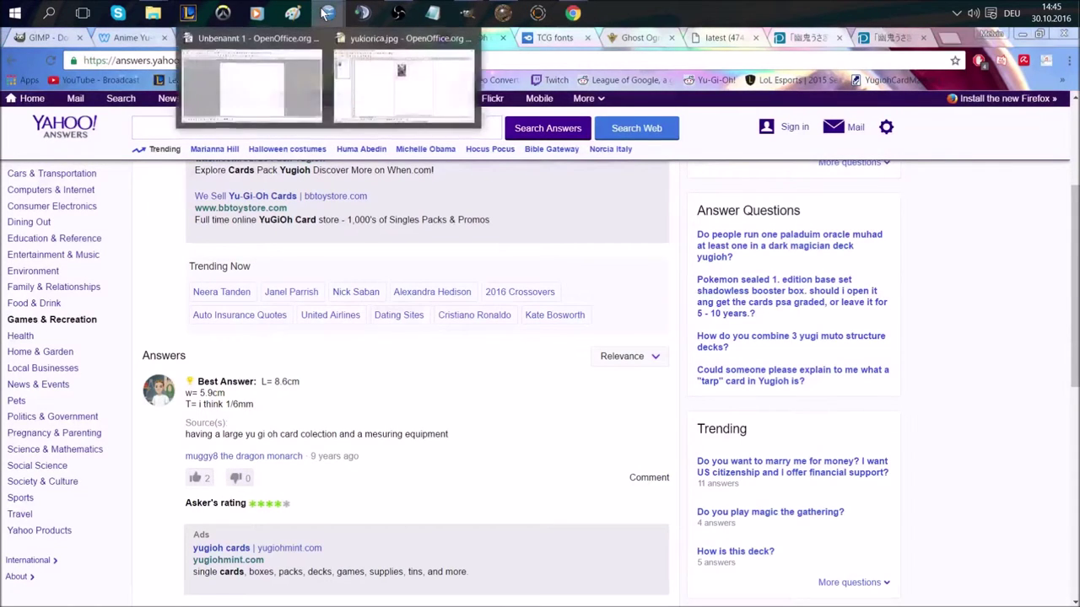
pyautogui.click(391, 89)
pyautogui.rightClick(538, 209)
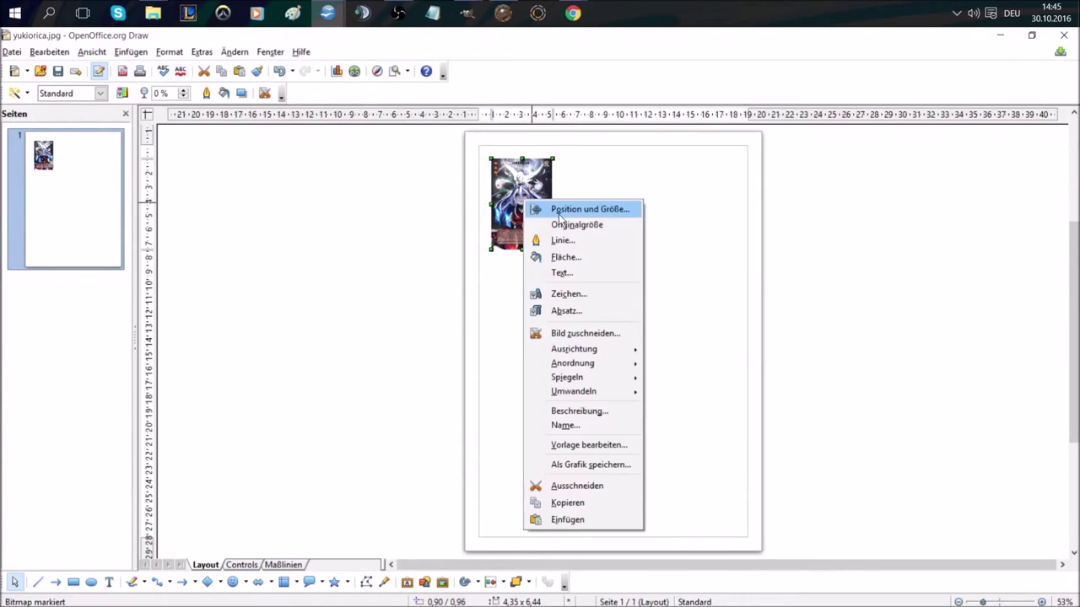
pyautogui.click(558, 214)
pyautogui.moveTo(599, 381); pyautogui.dragTo(497, 380)
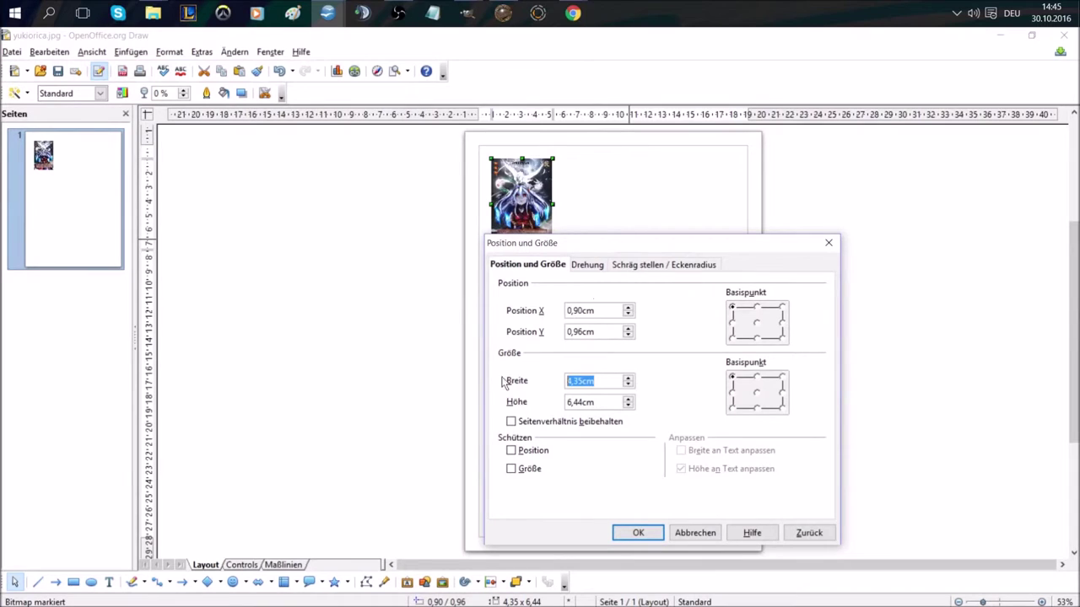
pyautogui.write('5')
pyautogui.moveTo(603, 401); pyautogui.dragTo(501, 405)
pyautogui.write('8,6')
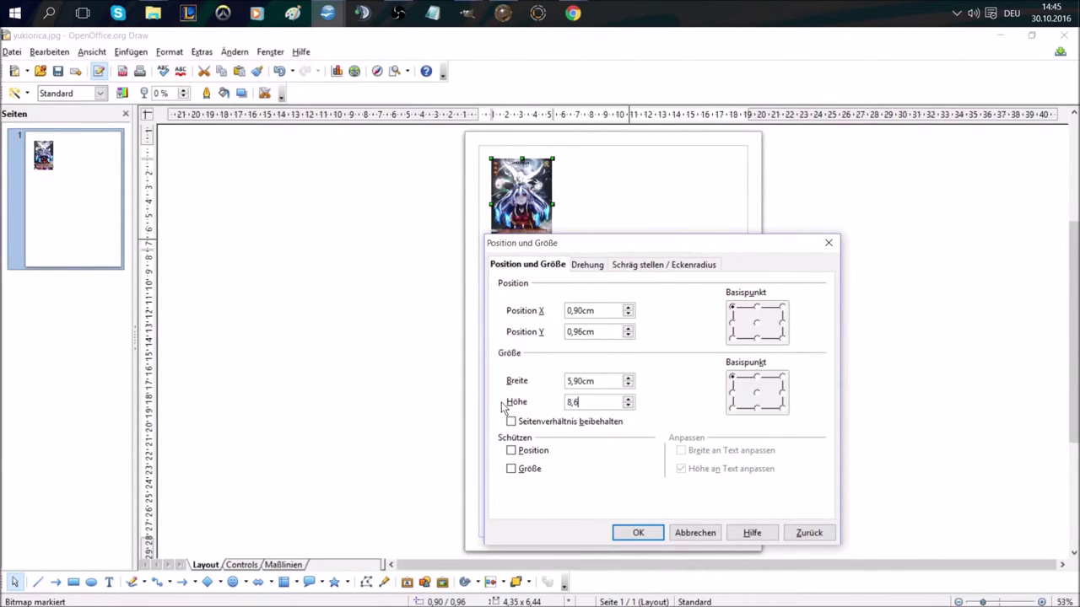
pyautogui.press('Return')
pyautogui.moveTo(545, 224)
pyautogui.mouseDown()
pyautogui.moveTo(537, 218)
pyautogui.moveTo(548, 211)
pyautogui.mouseUp()
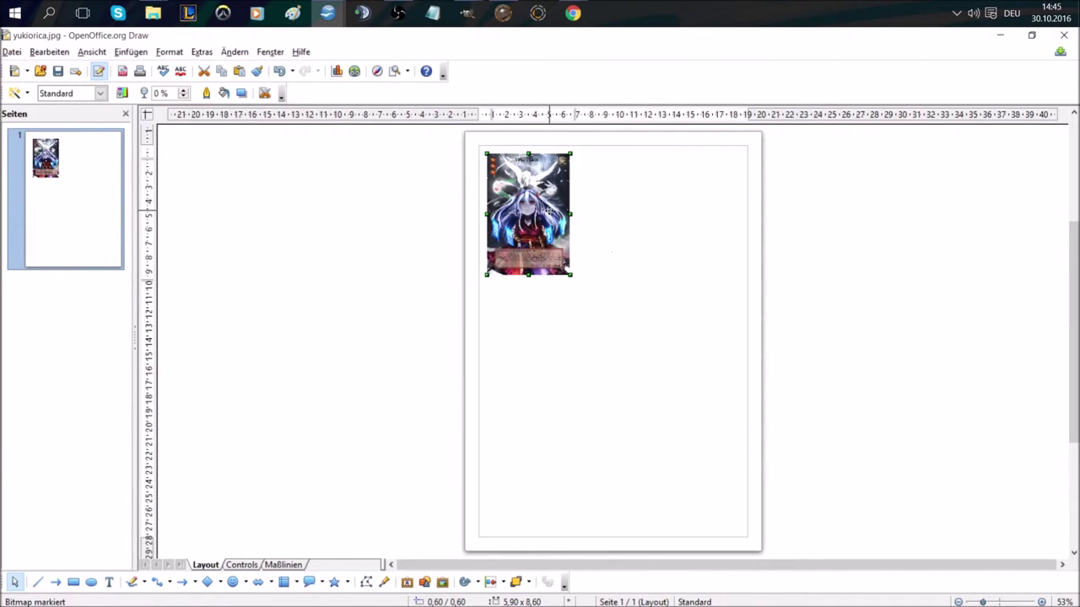
# Mirror the card picture horizontally and nudge it to about 0.50 / 0.60 cm near the page's upper-left corner.
pyautogui.rightClick(514, 195)
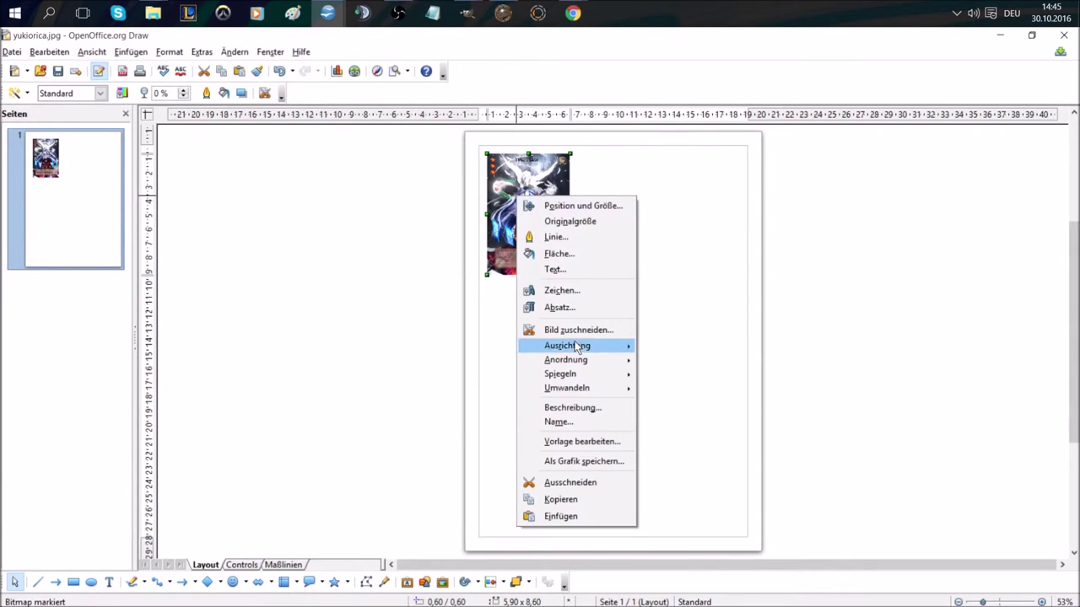
pyautogui.moveTo(603, 377)
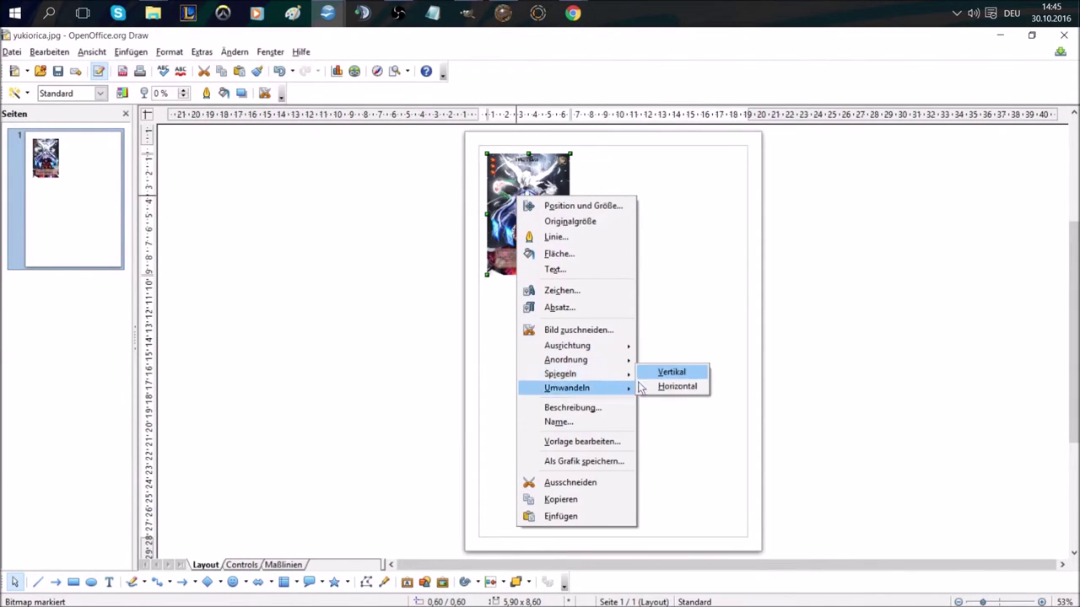
pyautogui.click(676, 387)
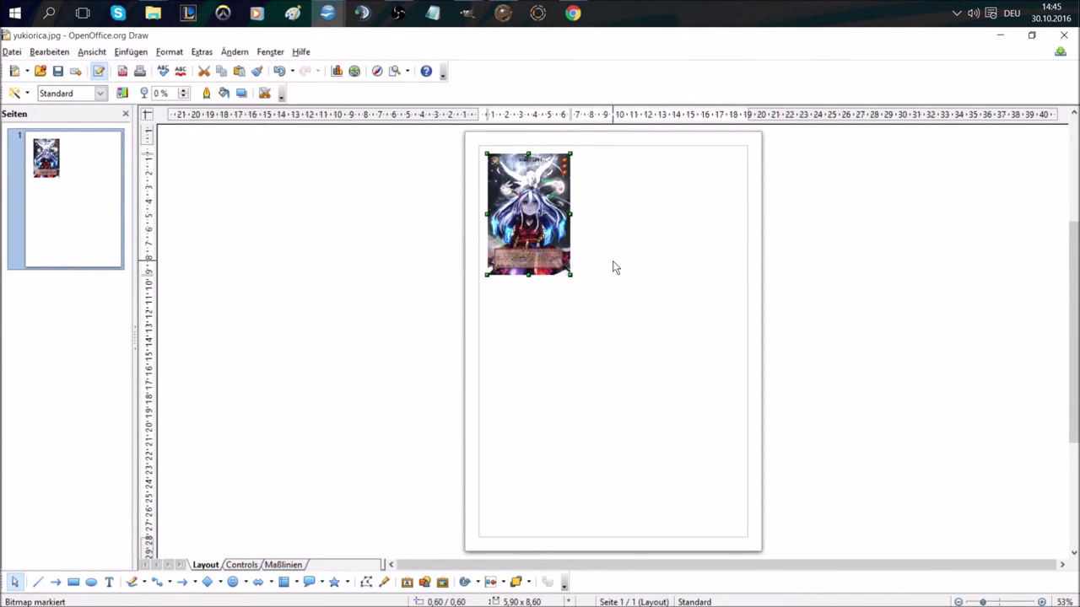
pyautogui.moveTo(542, 233); pyautogui.dragTo(538, 230)
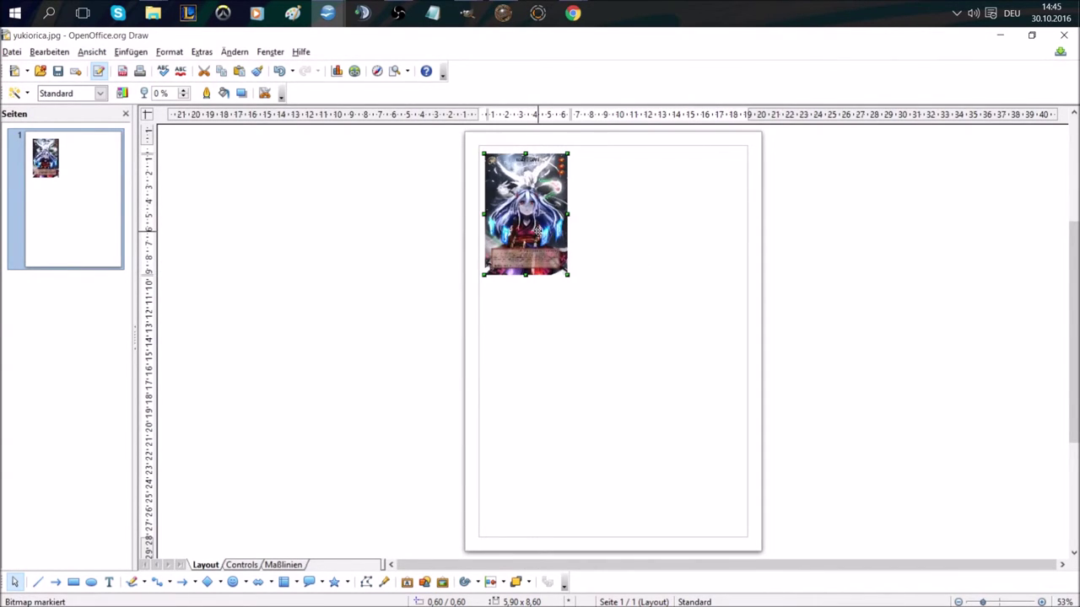
pyautogui.click(632, 244)
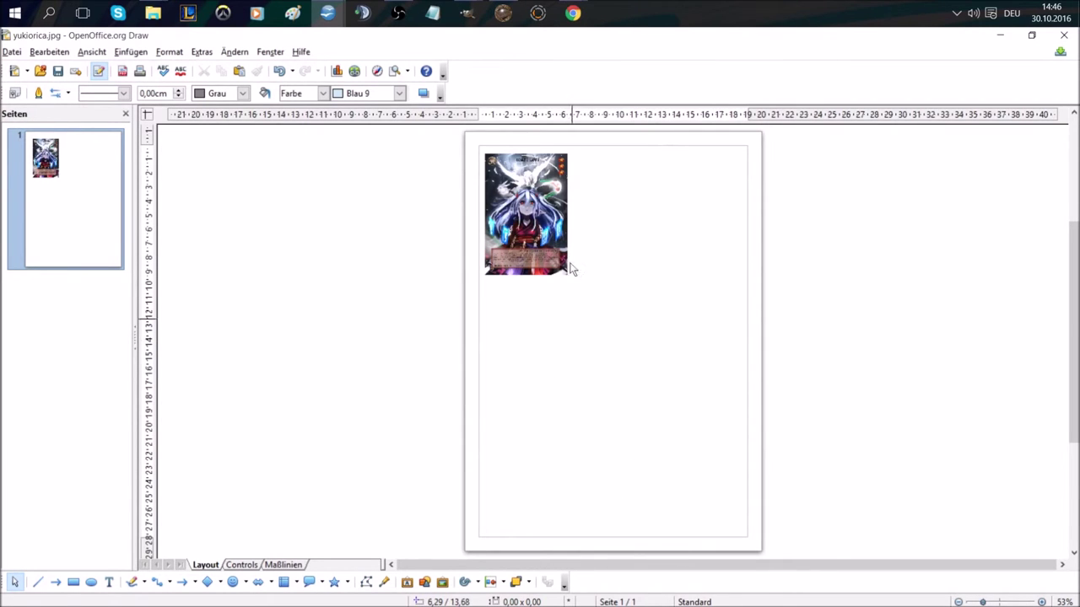
pyautogui.click(524, 209)
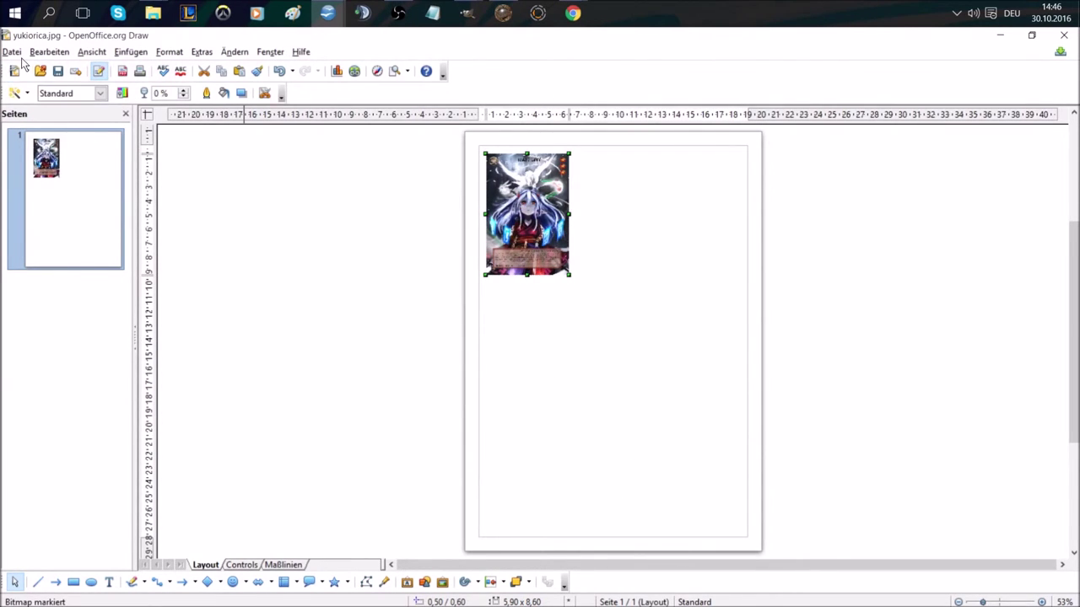
# Open the printer setup and choose HPE19B7F (HP Photosmart 5520 series) as the printer.
pyautogui.click(12, 51)
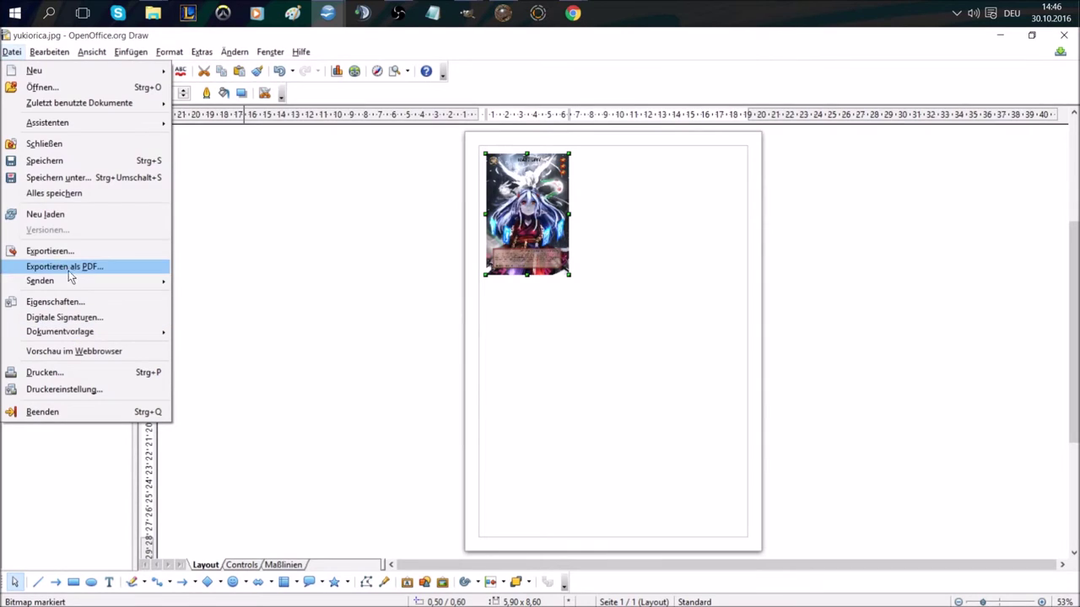
pyautogui.click(63, 389)
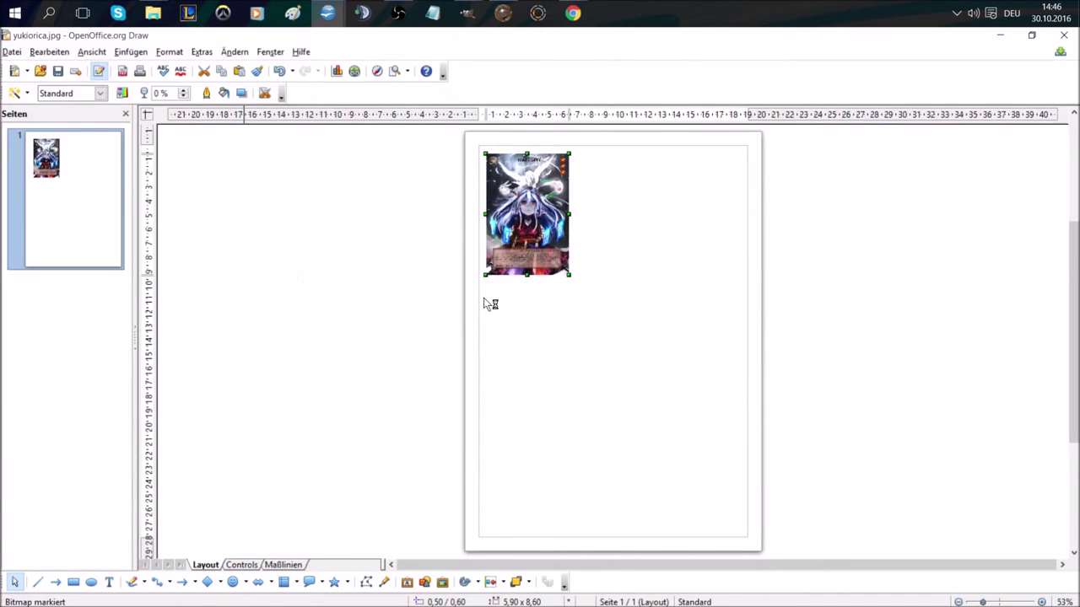
pyautogui.click(574, 284)
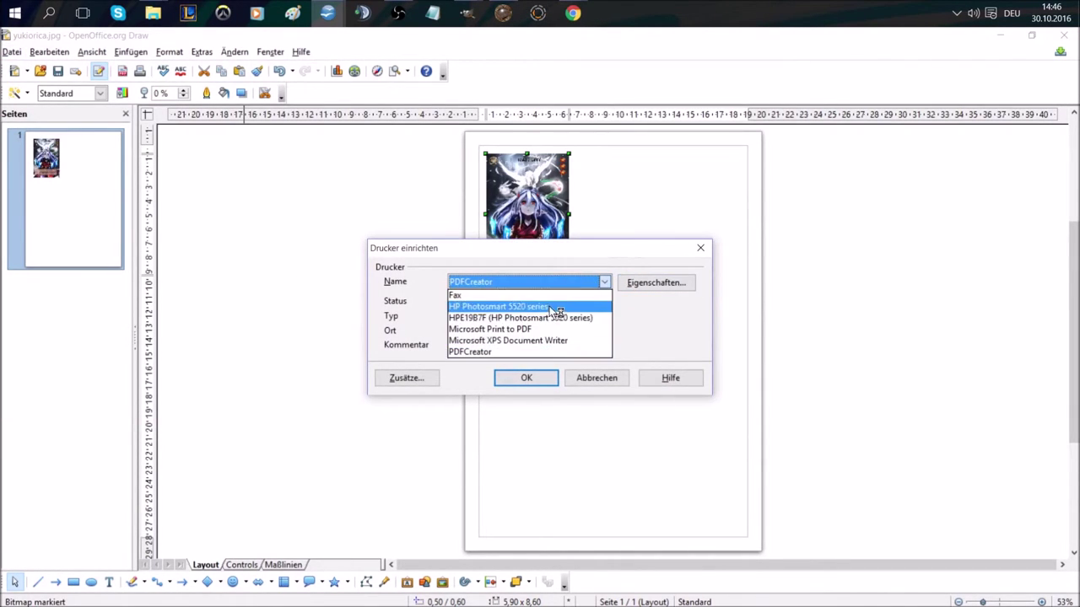
pyautogui.click(557, 317)
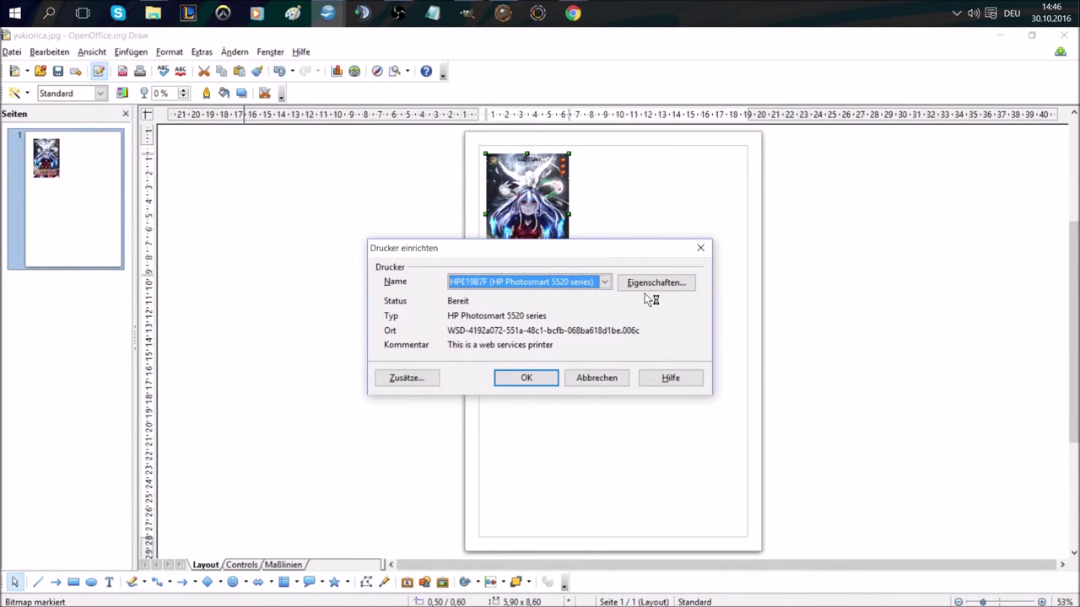